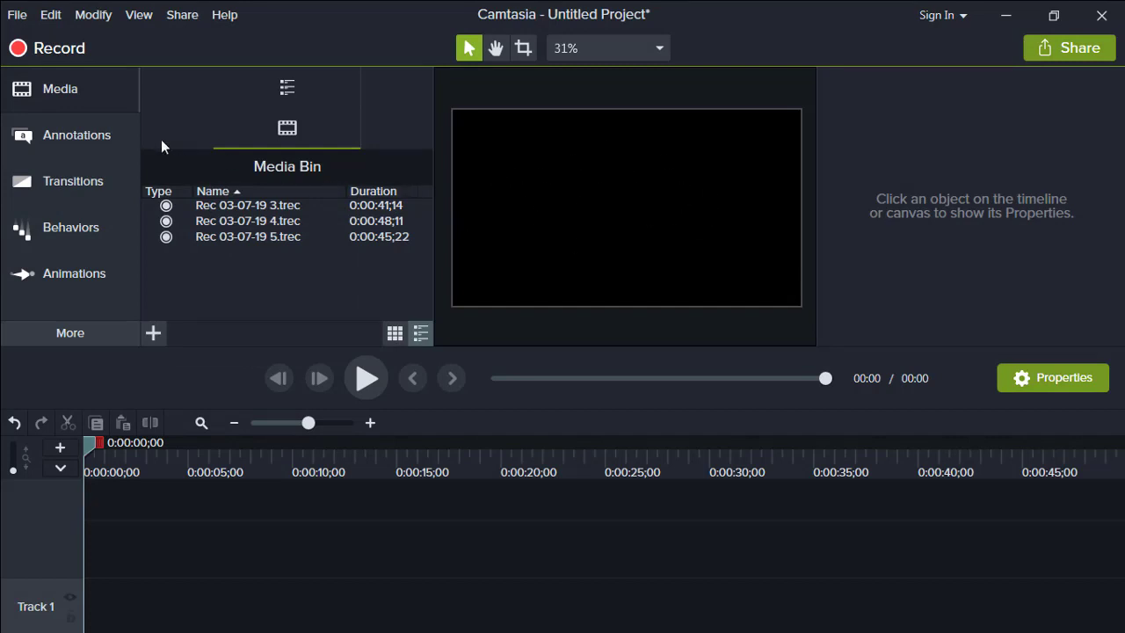
Open the annotation callouts and place a callout on the canvas.
left_click(74, 134)
left_click_drag(435, 274, 727, 152)
left_click_drag(647, 187, 602, 216)
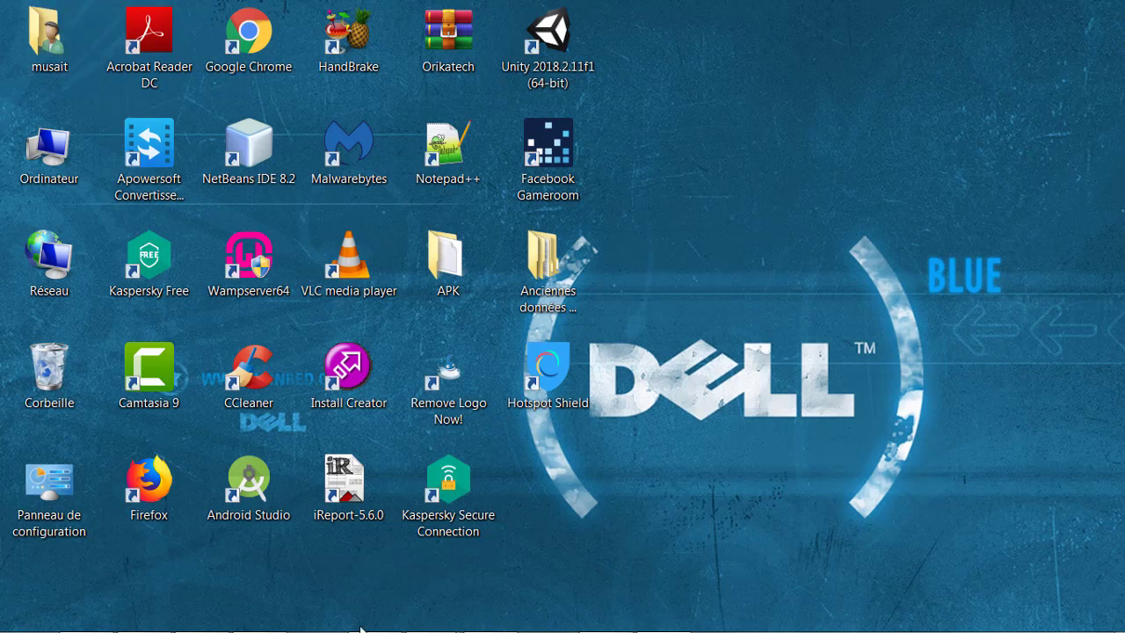
Switch to Chrome and scroll the ORIKATECH YouTube channel page down to its online videos.
mouse_move(1033, 620)
mouse_move(194, 624)
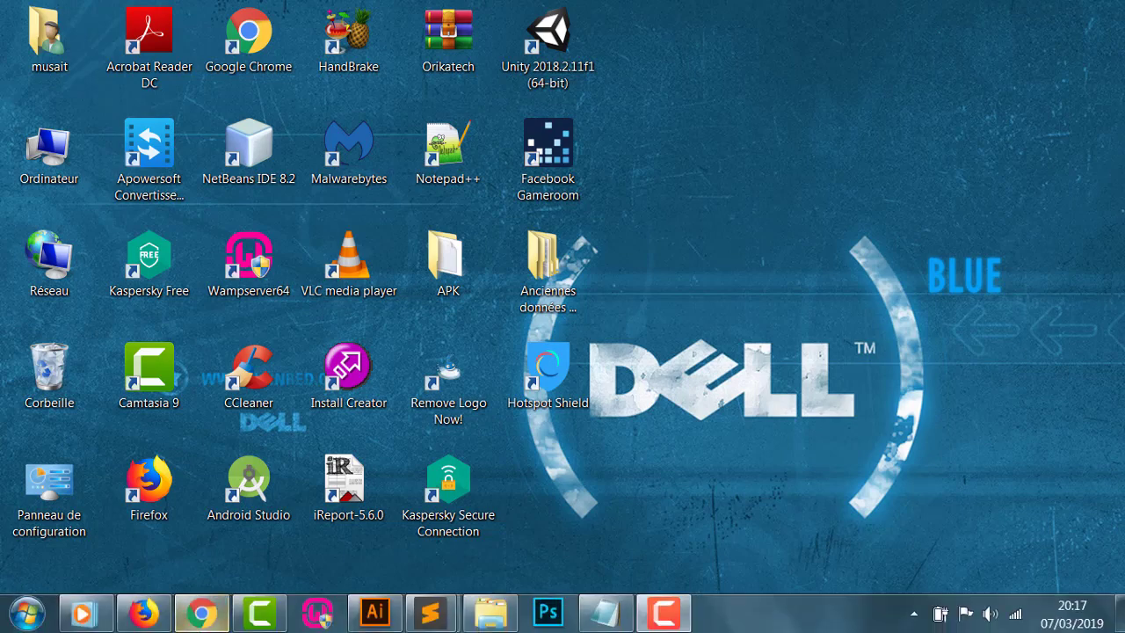
left_click(193, 615)
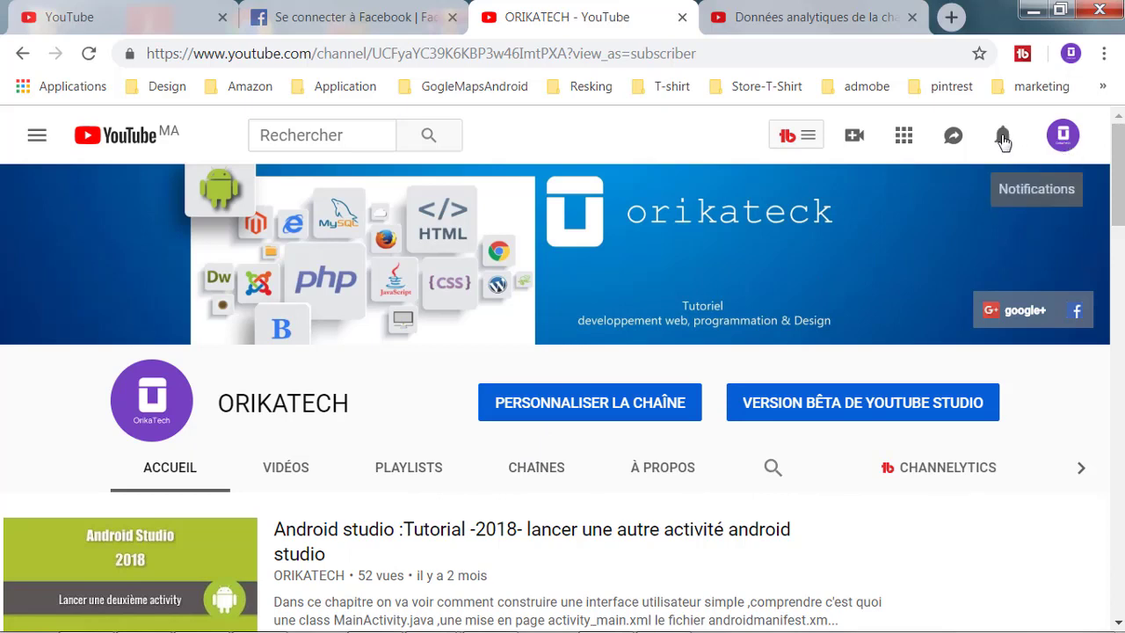
left_click_drag(1118, 180, 1116, 221)
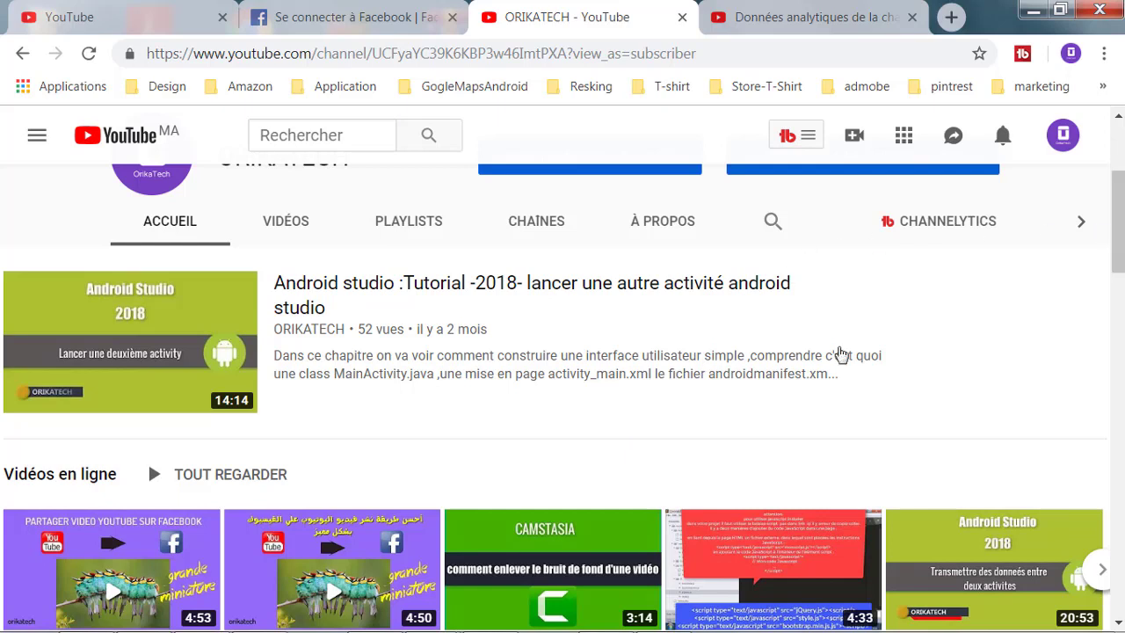
Bring up the Camtasia recorder and stop the screen recording of the YouTube channel page.
mouse_move(606, 626)
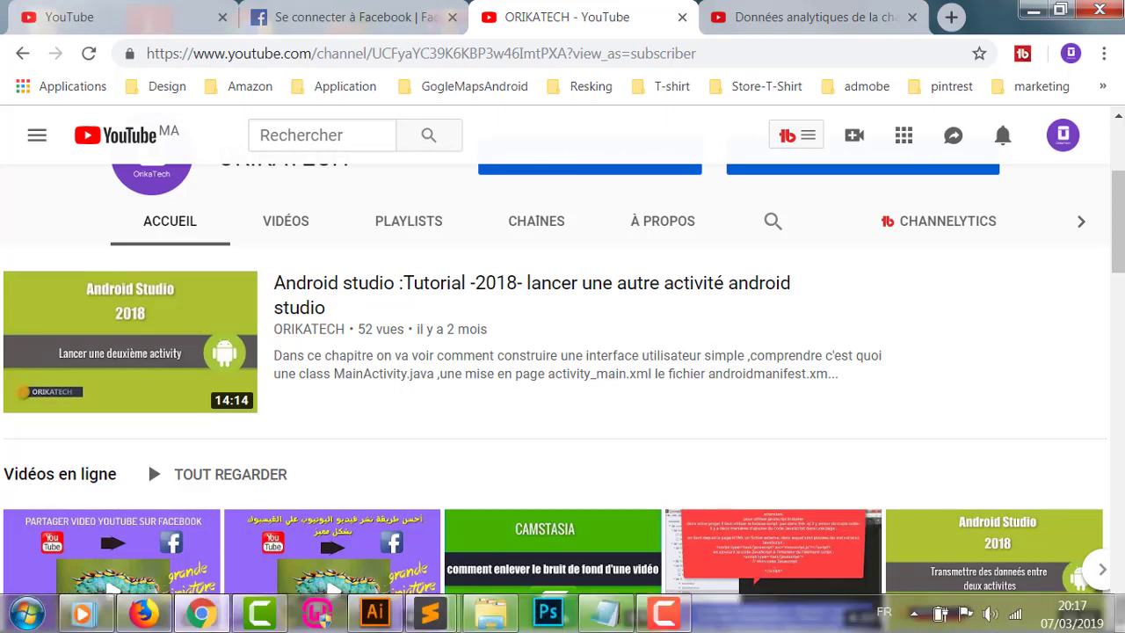
mouse_move(683, 626)
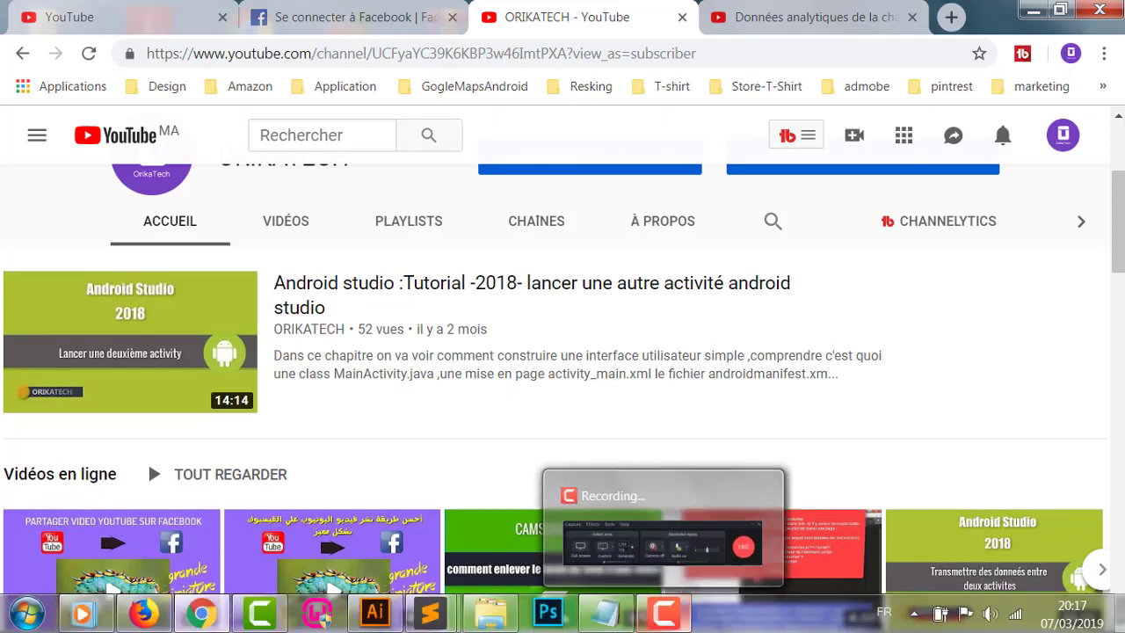
left_click(676, 622)
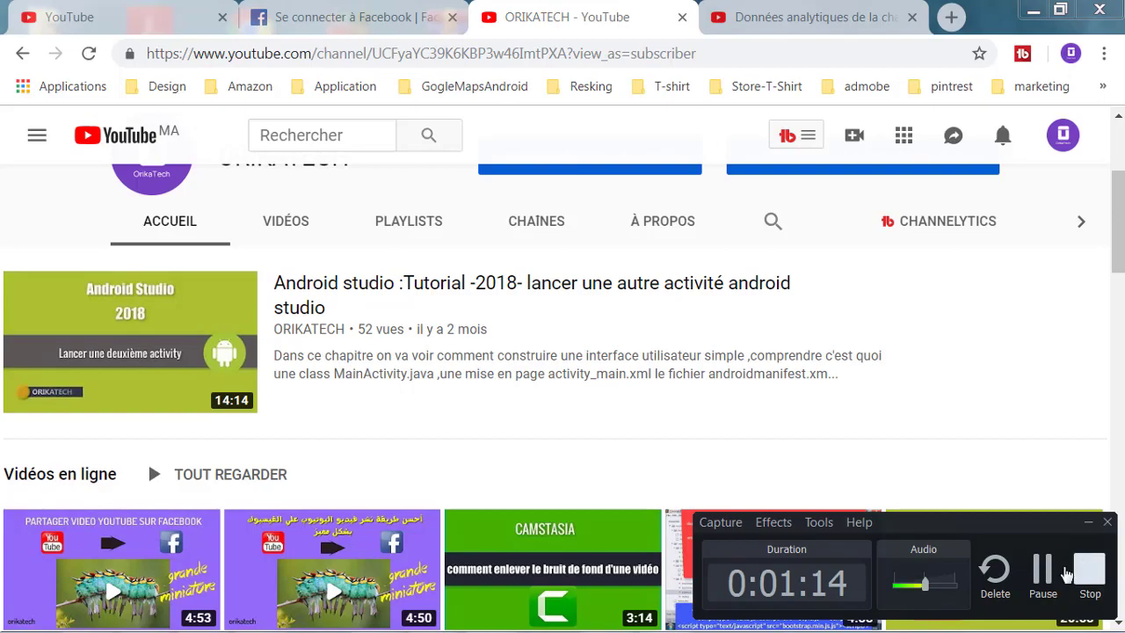
left_click(1090, 576)
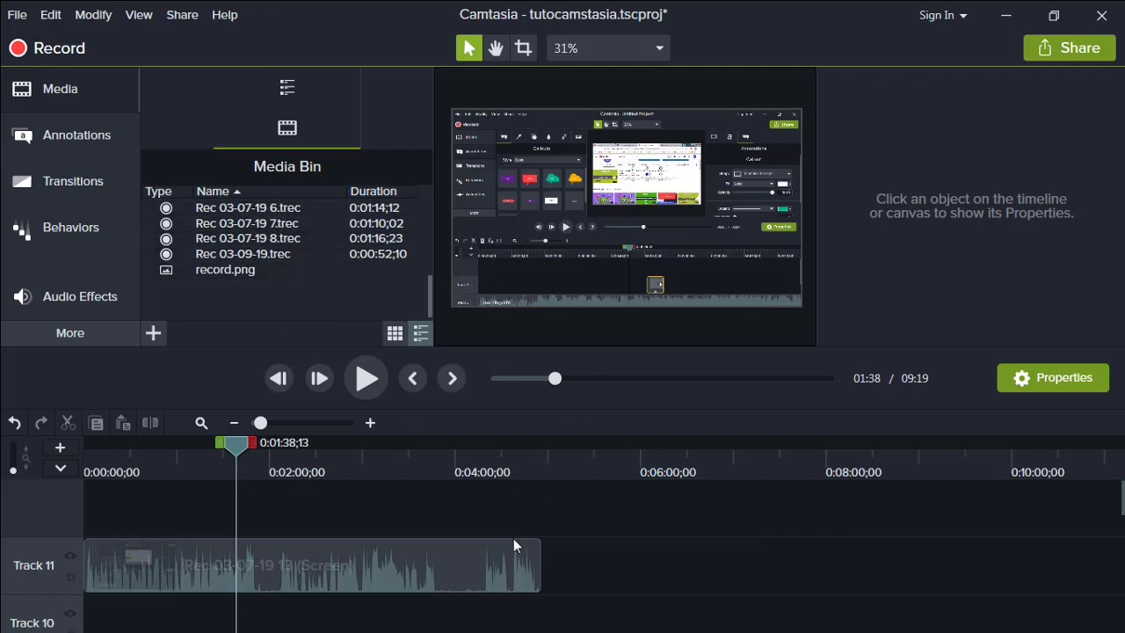
Separate the audio and video of the Rec 03-07-19 13 (Screen) clip on Track 11.
left_click(226, 586)
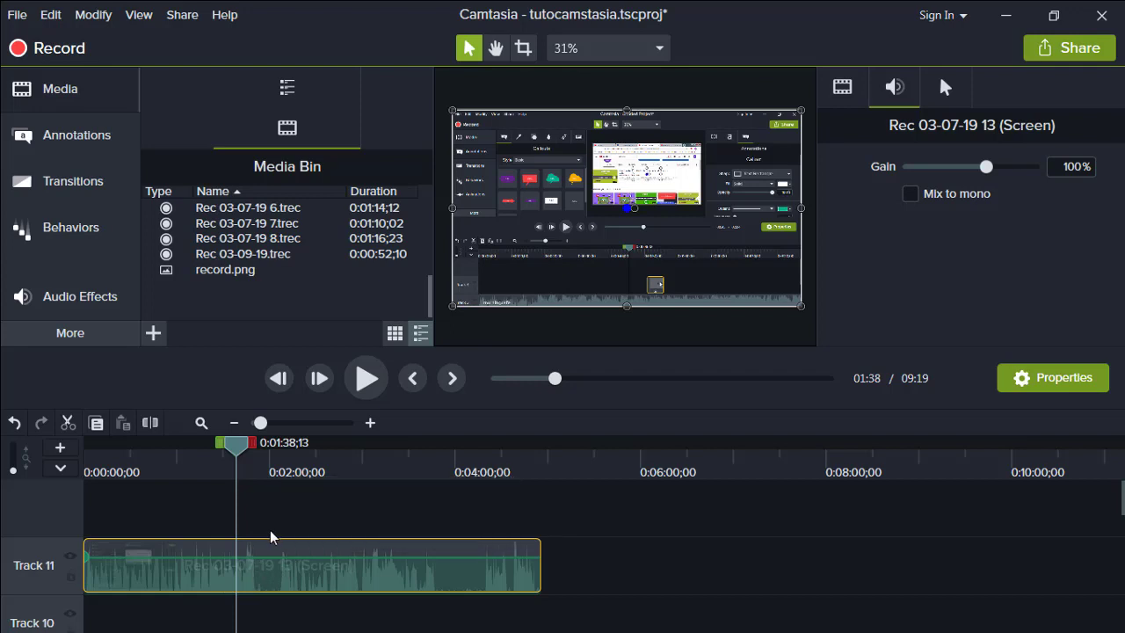
right_click(262, 579)
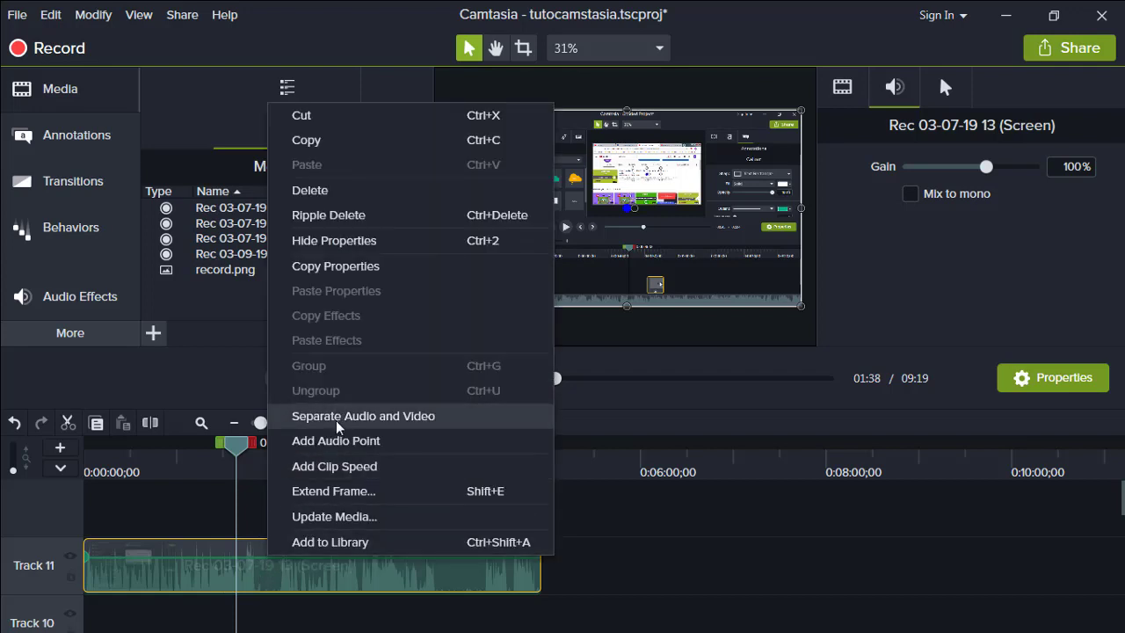
left_click(337, 415)
left_click(293, 575)
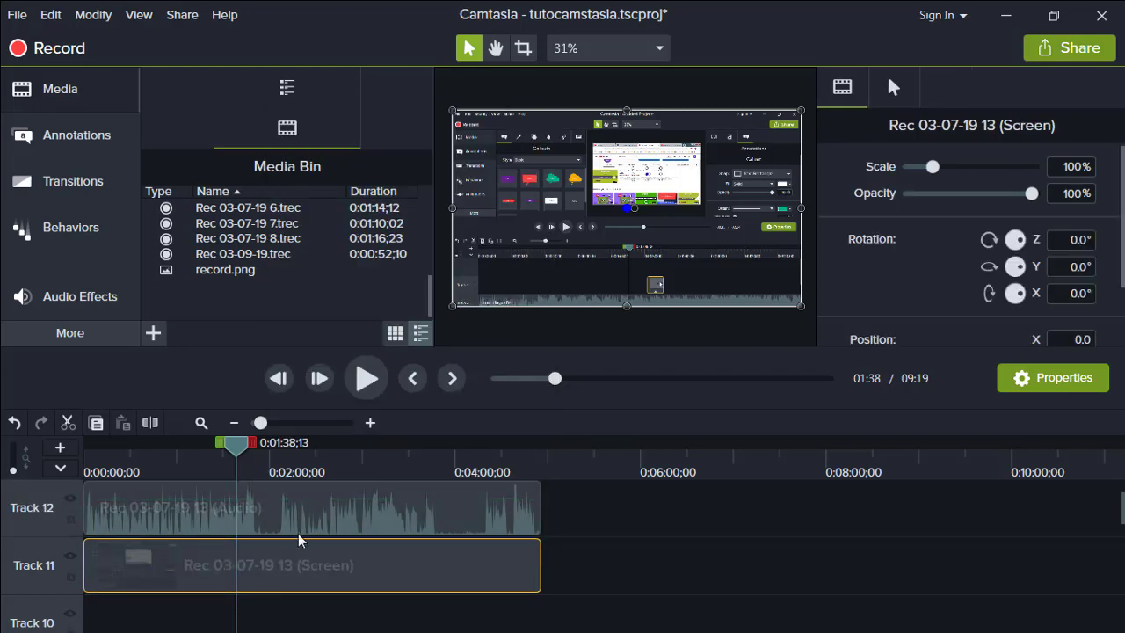
left_click(302, 524)
left_click(297, 576)
Cut the end of the separated audio and screen clips from 0:04:45;03 onward.
left_click_drag(236, 448, 525, 450)
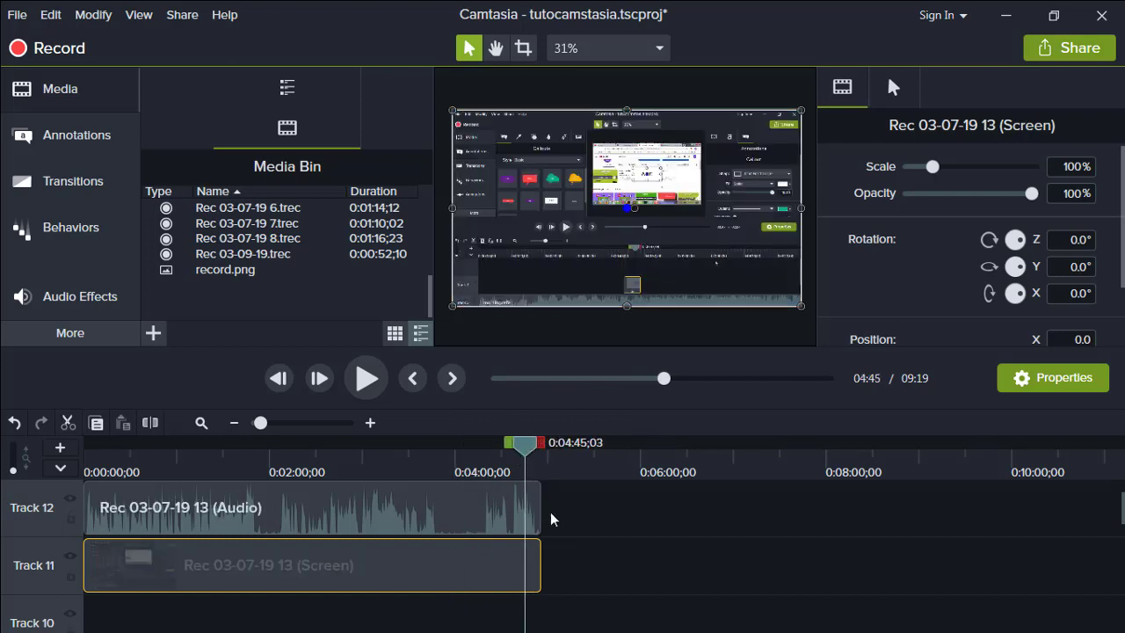
left_click_drag(541, 443, 315, 475)
key("ctrl+x")
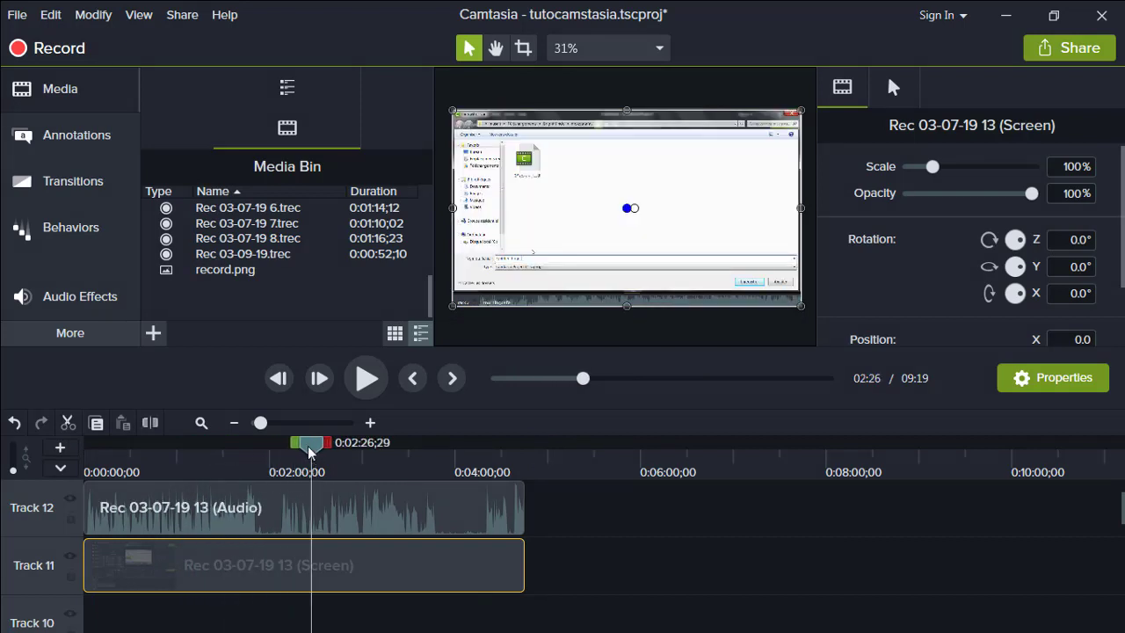
Cut the section between 0:02:26;29 and 0:03:02;21 from the audio and screen clips on Tracks 12 and 11.
left_click_drag(326, 448, 381, 453)
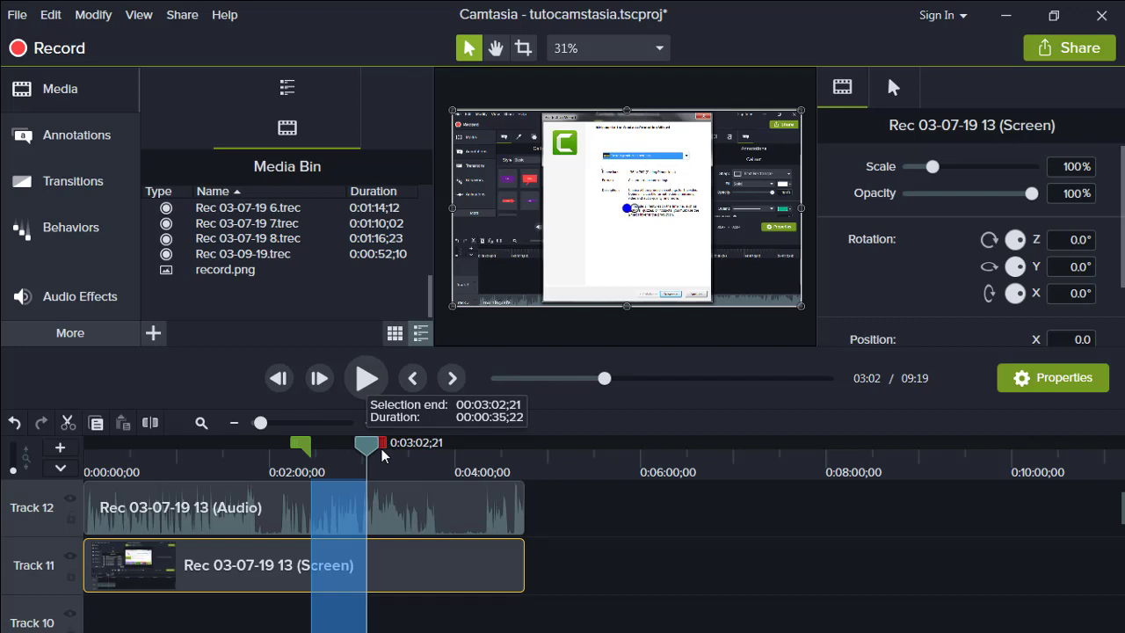
left_click_drag(382, 453, 382, 455)
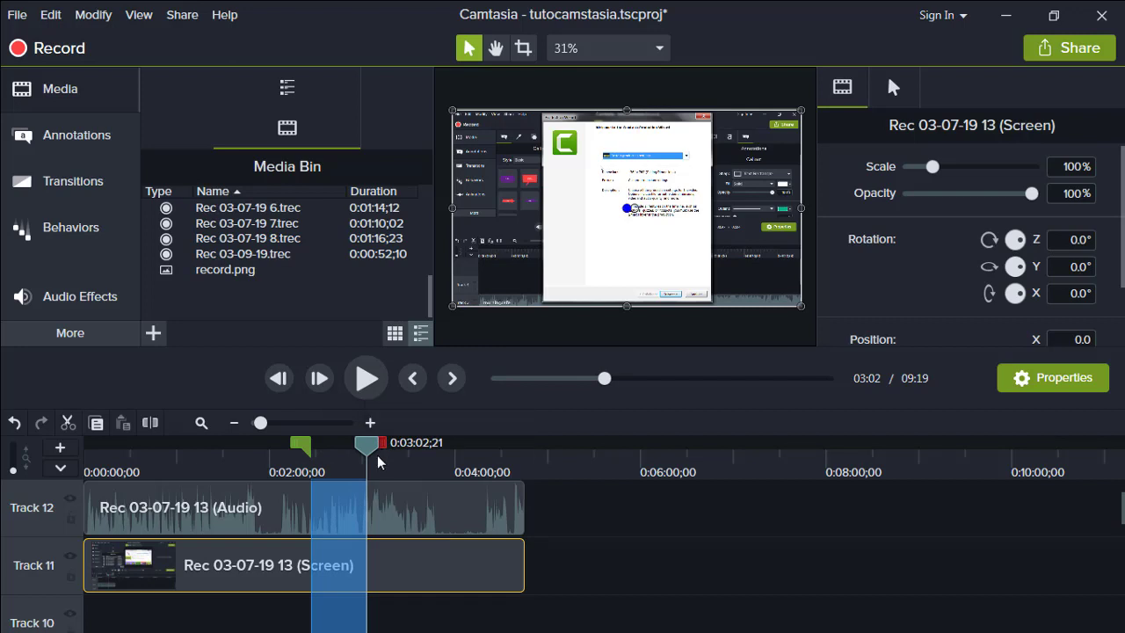
left_click(74, 425)
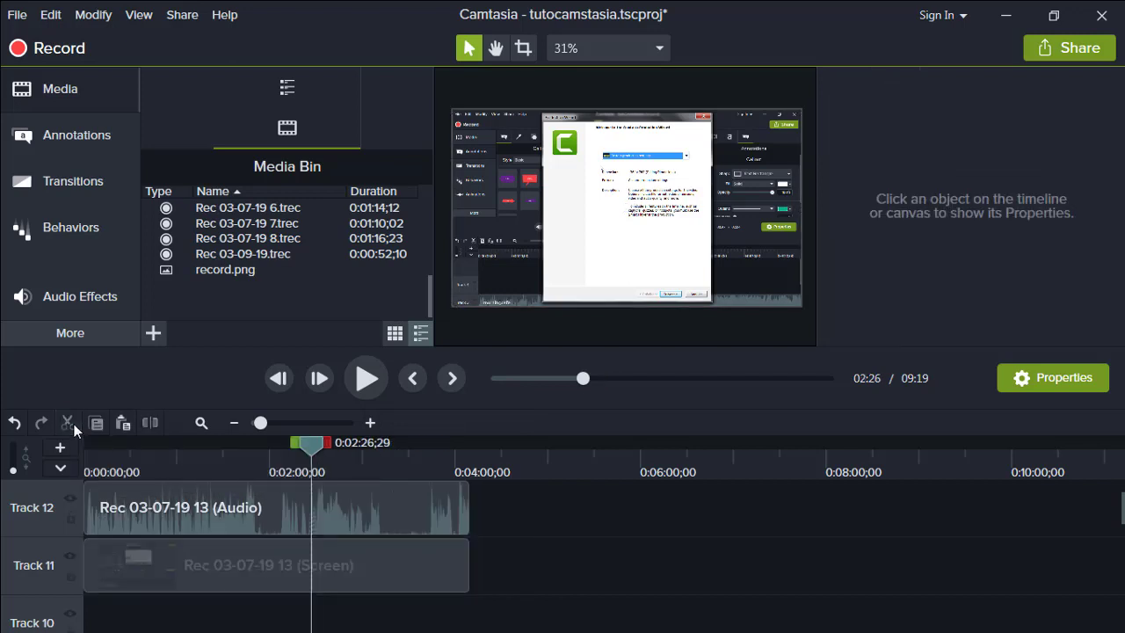
left_click_drag(310, 455, 375, 449)
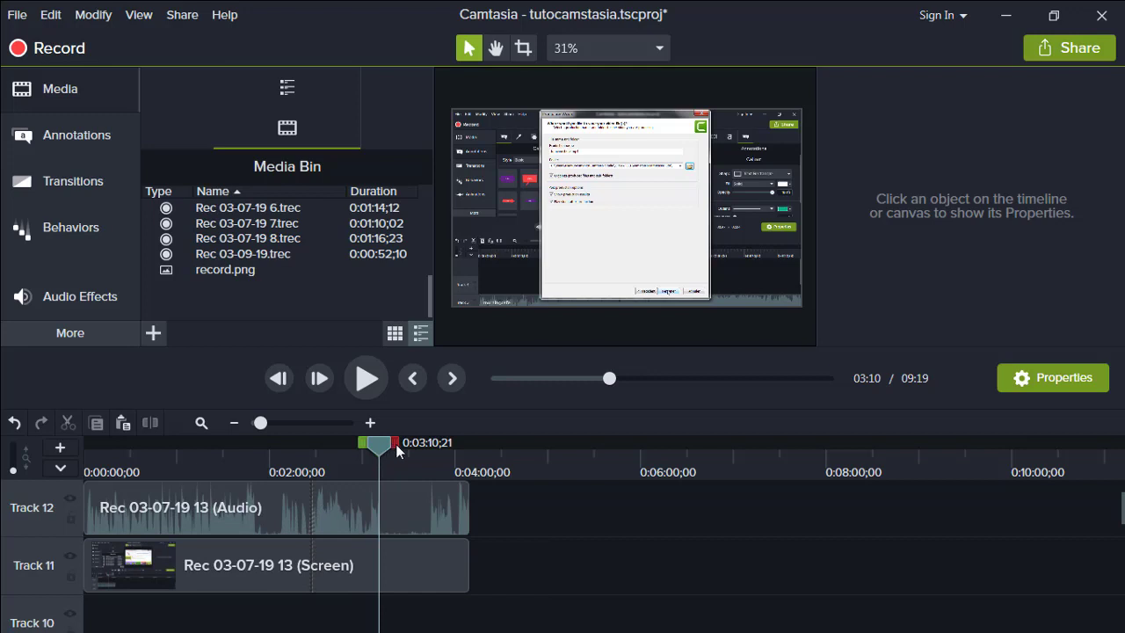
left_click_drag(397, 451, 430, 449)
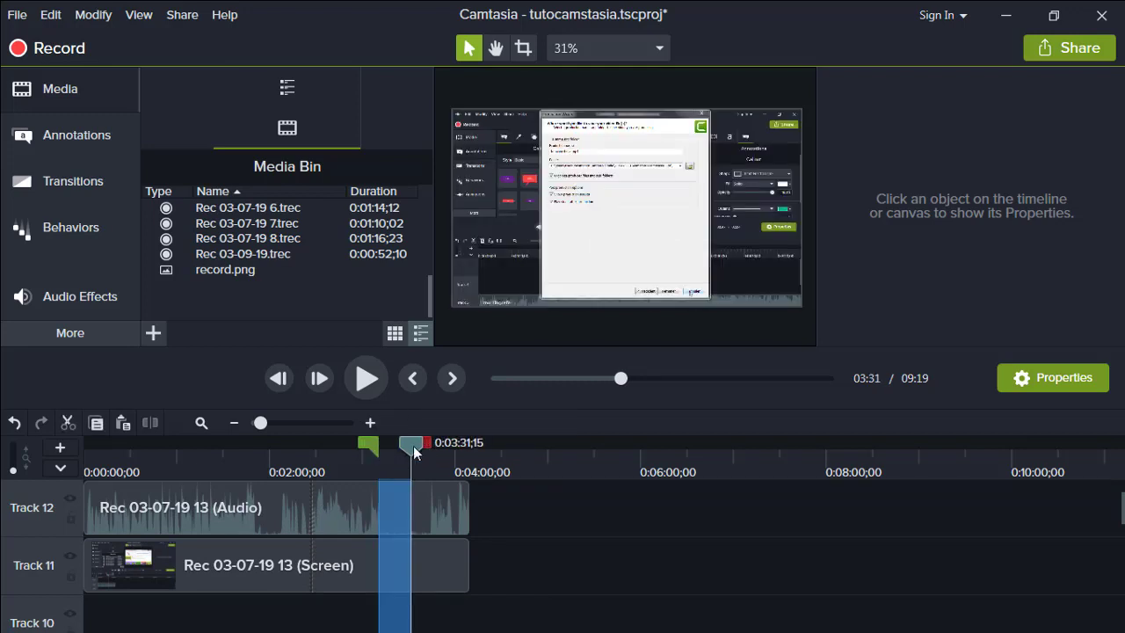
double_click(415, 450)
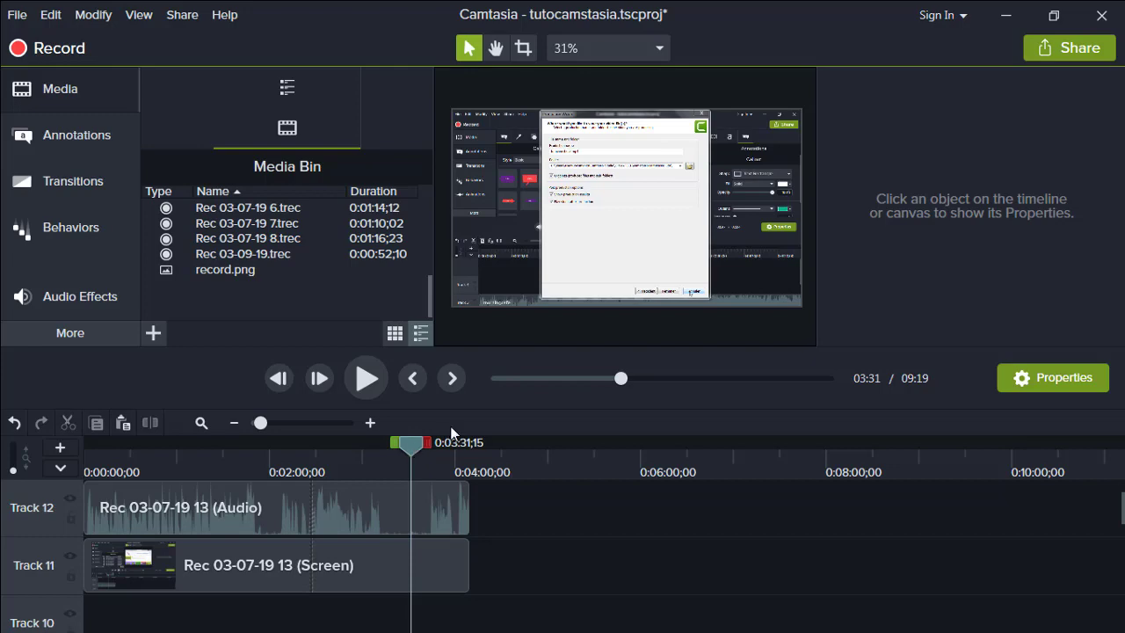
Switch to the Camtasia recorder and stop the recording of the timeline editing session.
key("super")
left_click(661, 613)
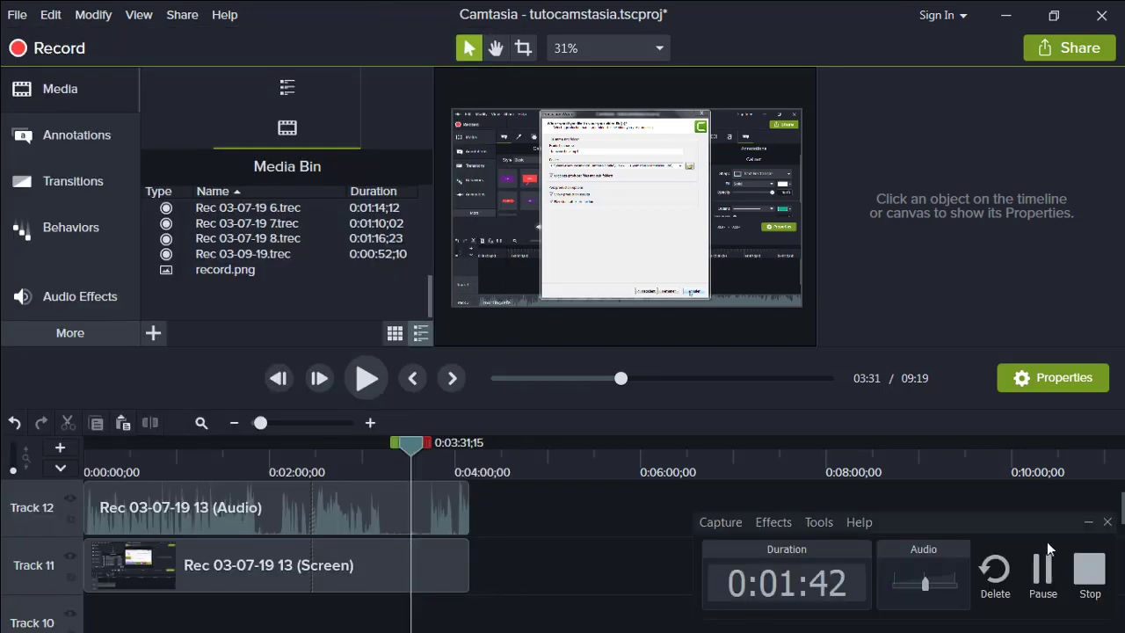
left_click(1089, 570)
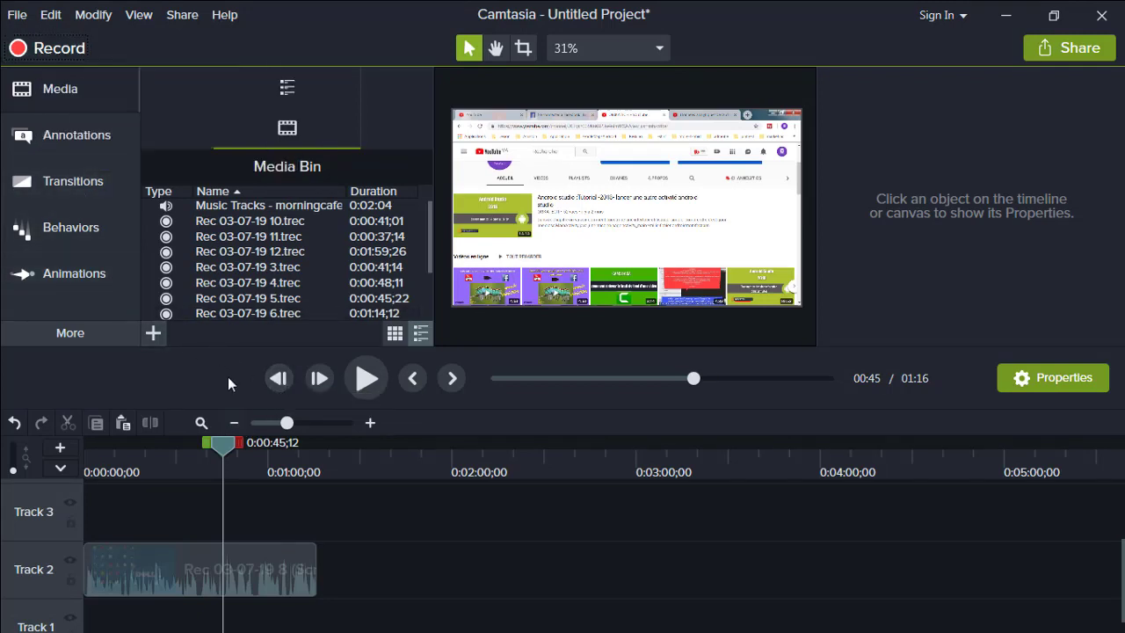
Enlarge the timeline scale and select the Rec 03-07-19 8 (Screen) clip on Track 2.
left_click(302, 423)
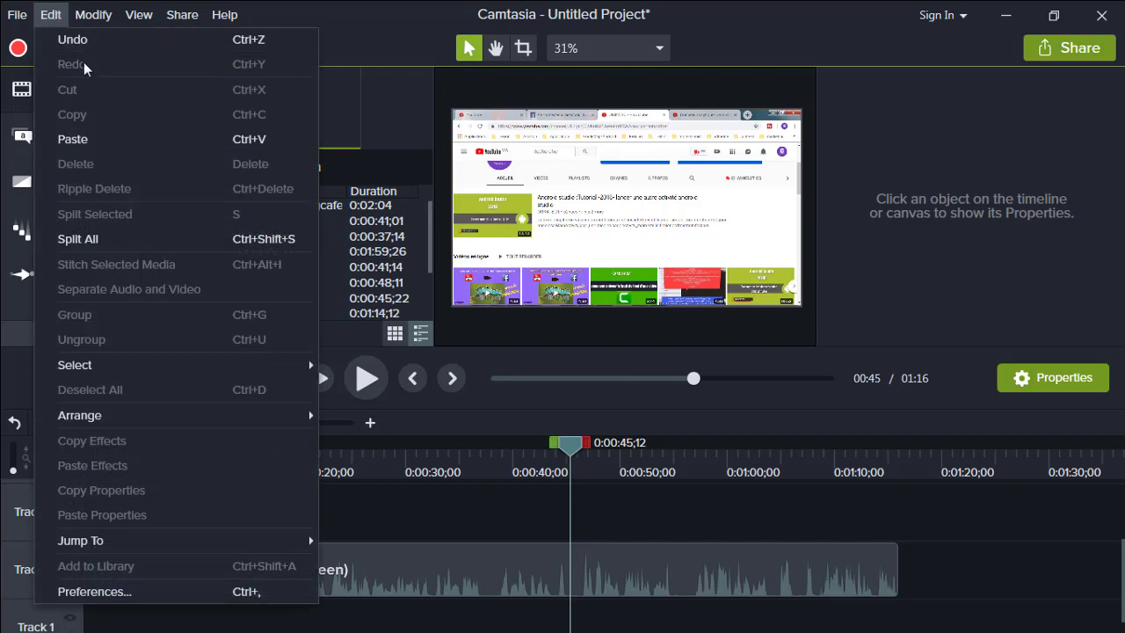
left_click(55, 14)
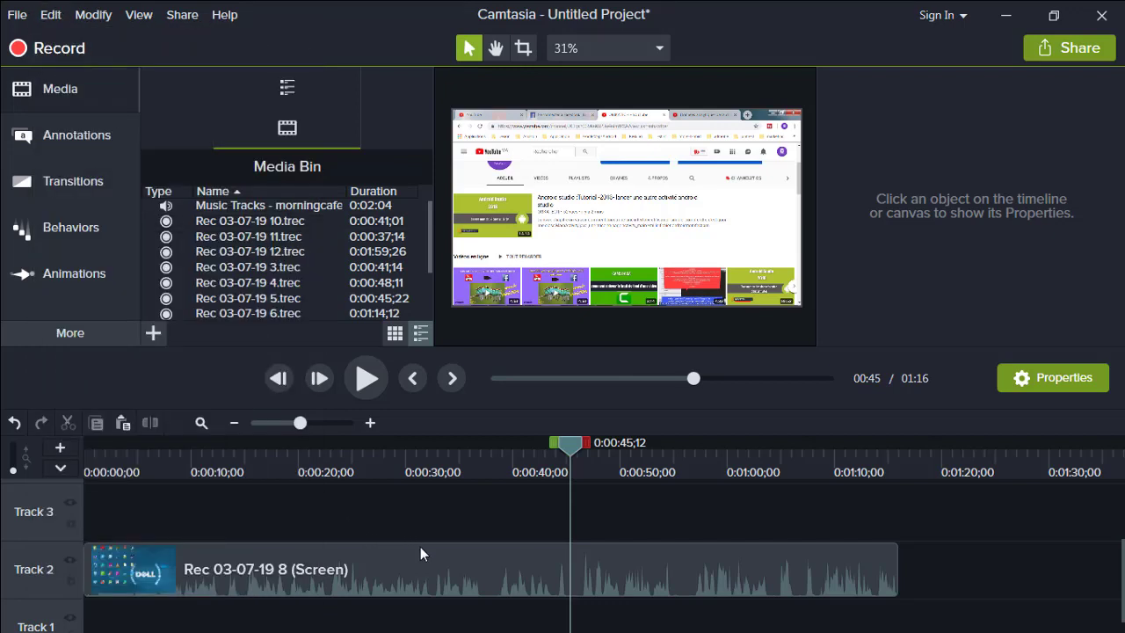
mouse_move(411, 552)
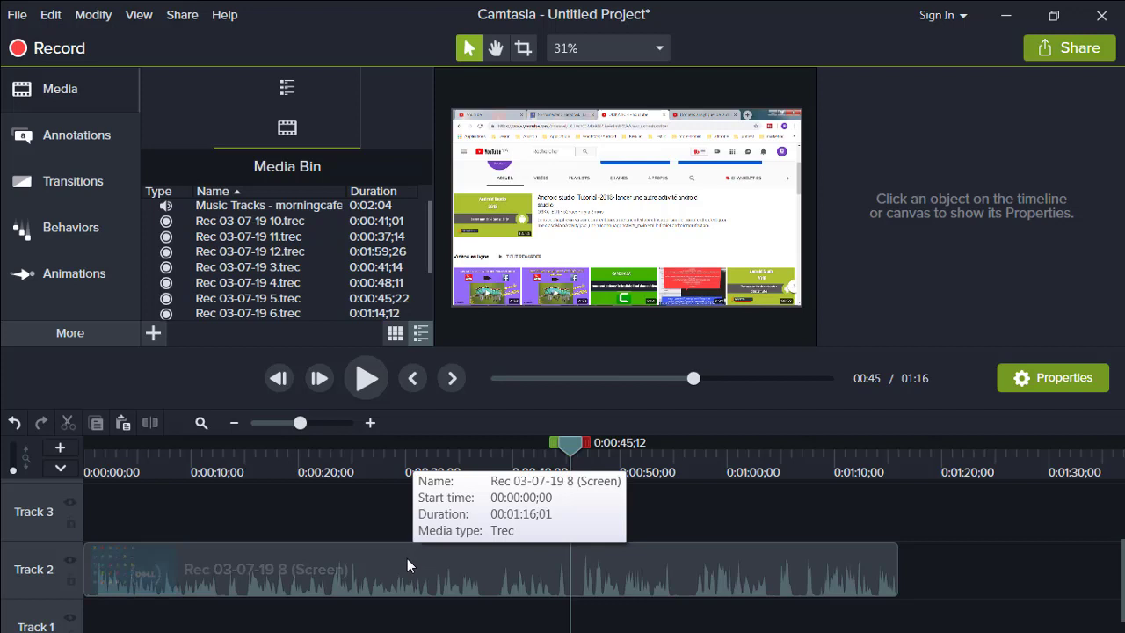
left_click(407, 563)
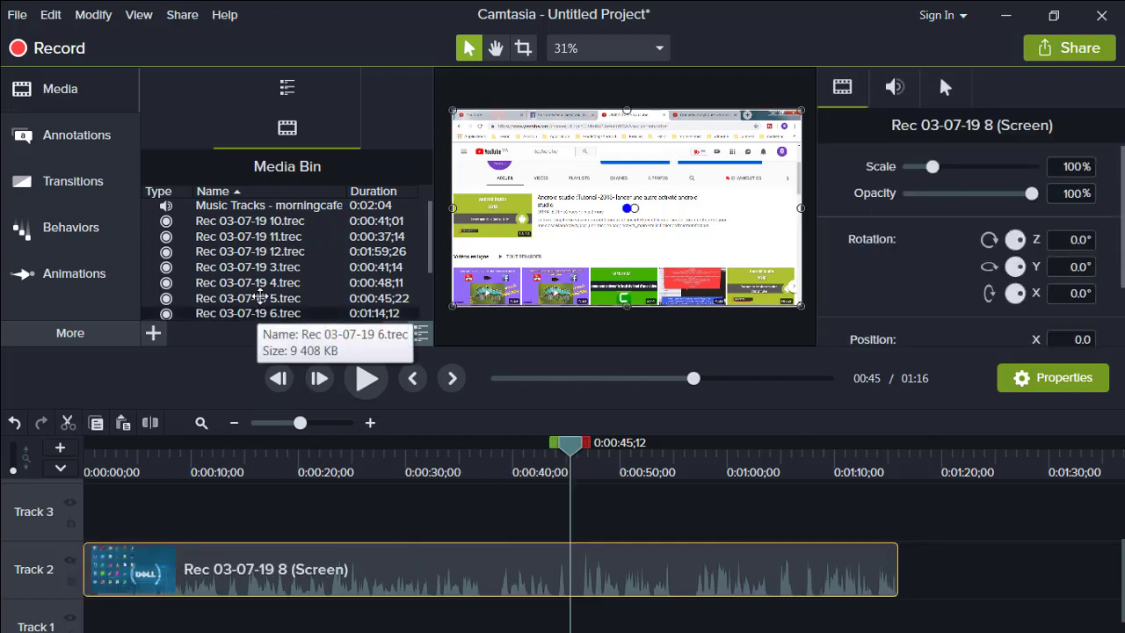
scroll(260, 297, "down", 2)
left_click_drag(262, 269, 49, 514)
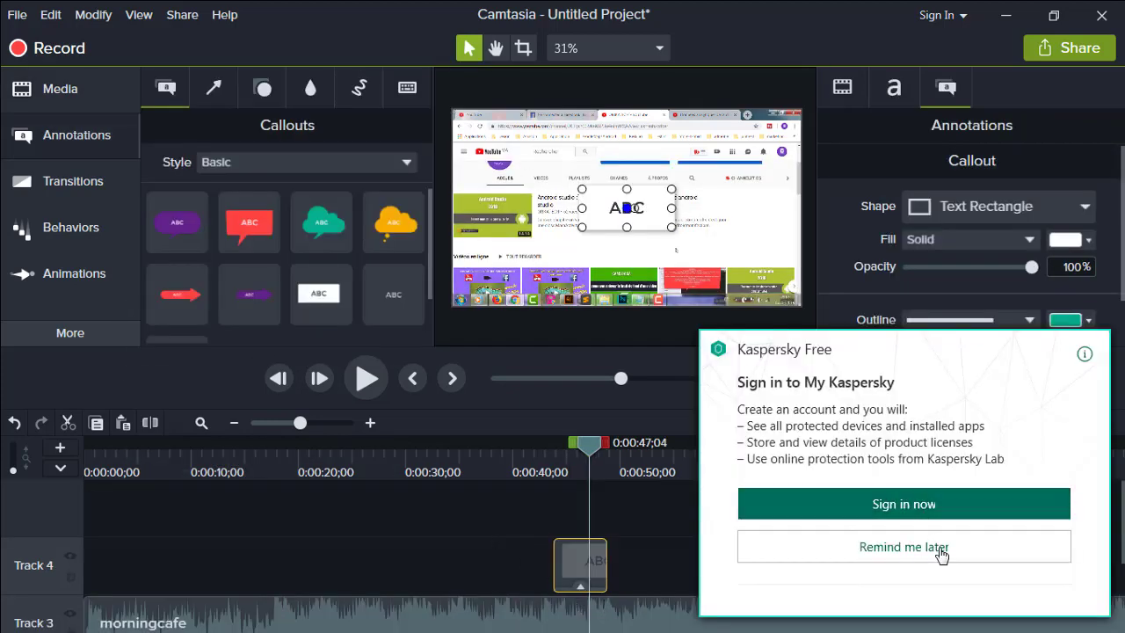
Dismiss the Kaspersky sign-in reminder and save the project as tutocamstasia in the moketatafat folder.
left_click(935, 550)
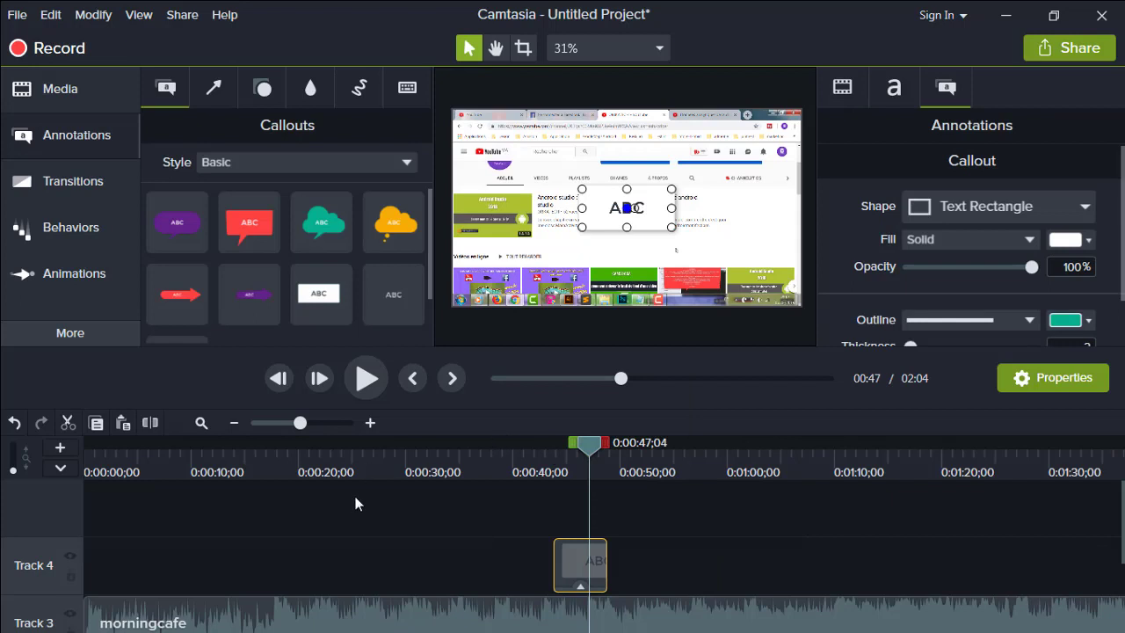
left_click(15, 21)
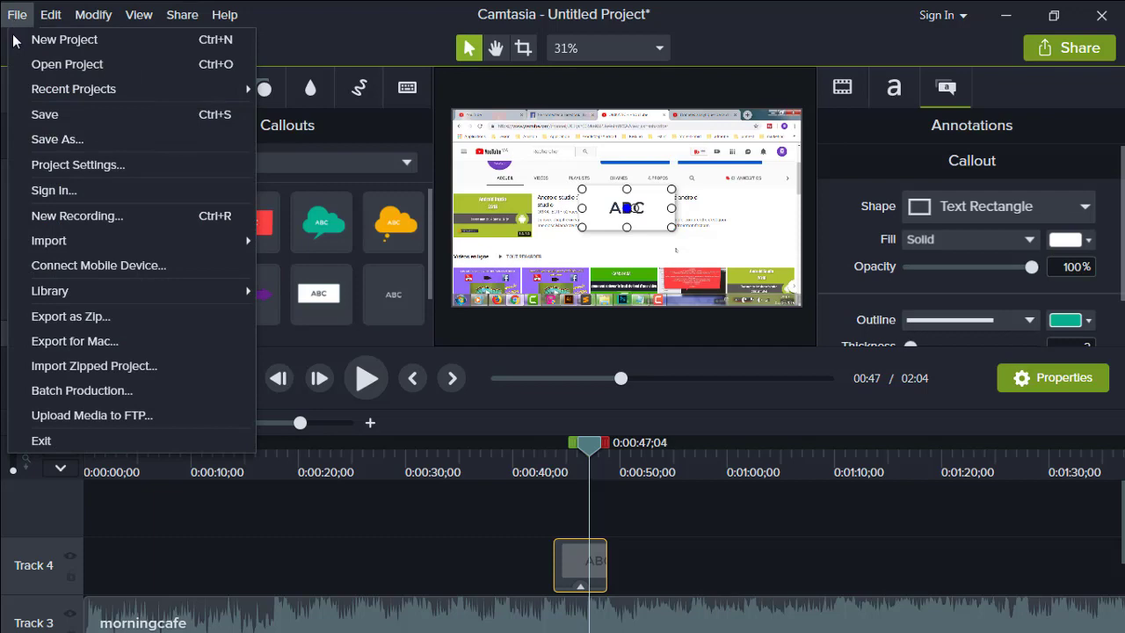
left_click(57, 139)
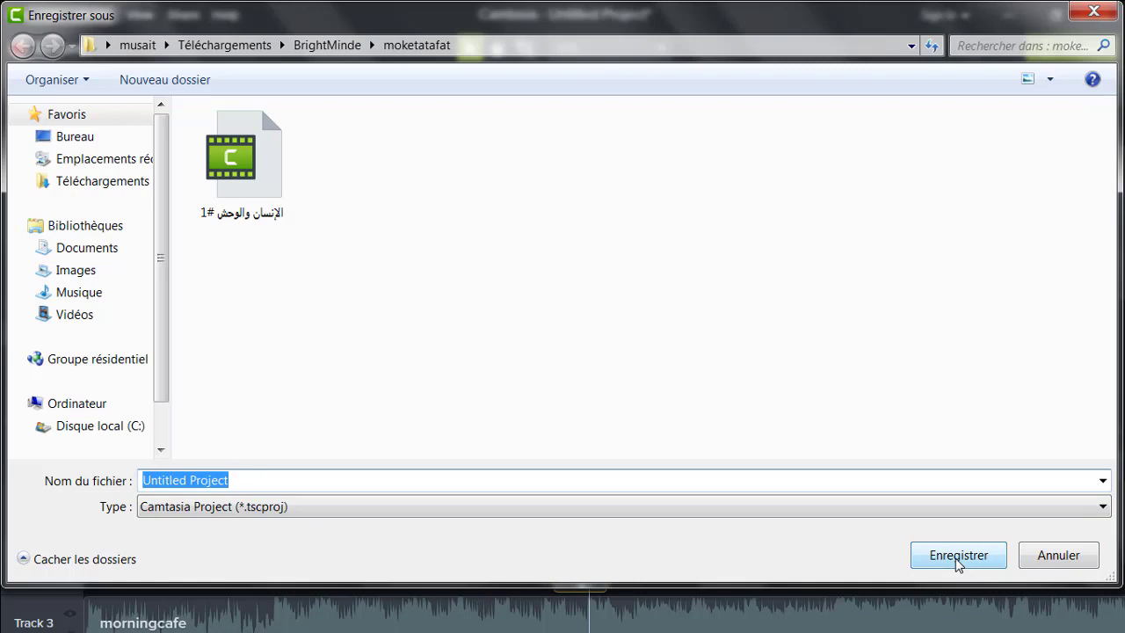
left_click(251, 480)
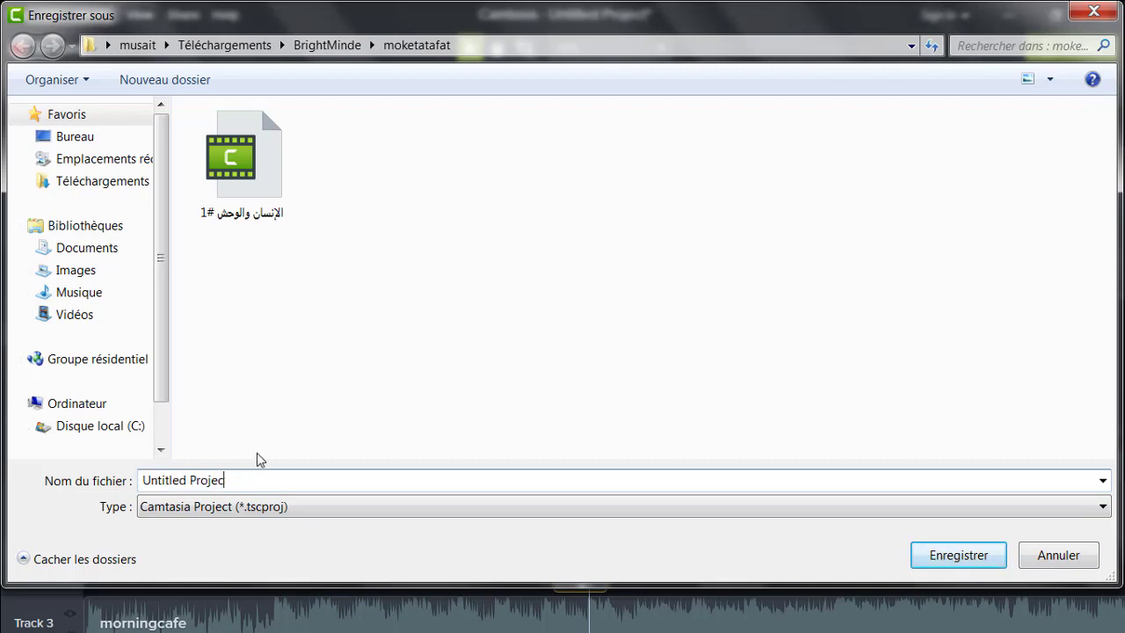
key("BackSpace")
key("BackSpace")
key("BackSpace")
key("BackSpace")
key("BackSpace")
key("BackSpace")
key("BackSpace")
key("BackSpace")
key("BackSpace")
key("BackSpace")
key("BackSpace")
key("BackSpace")
type("tuto")
key("BackSpace")
key("BackSpace")
key("BackSpace")
key("BackSpace")
key("BackSpace")
key("BackSpace")
type("tutocamstasia")
key("Return")
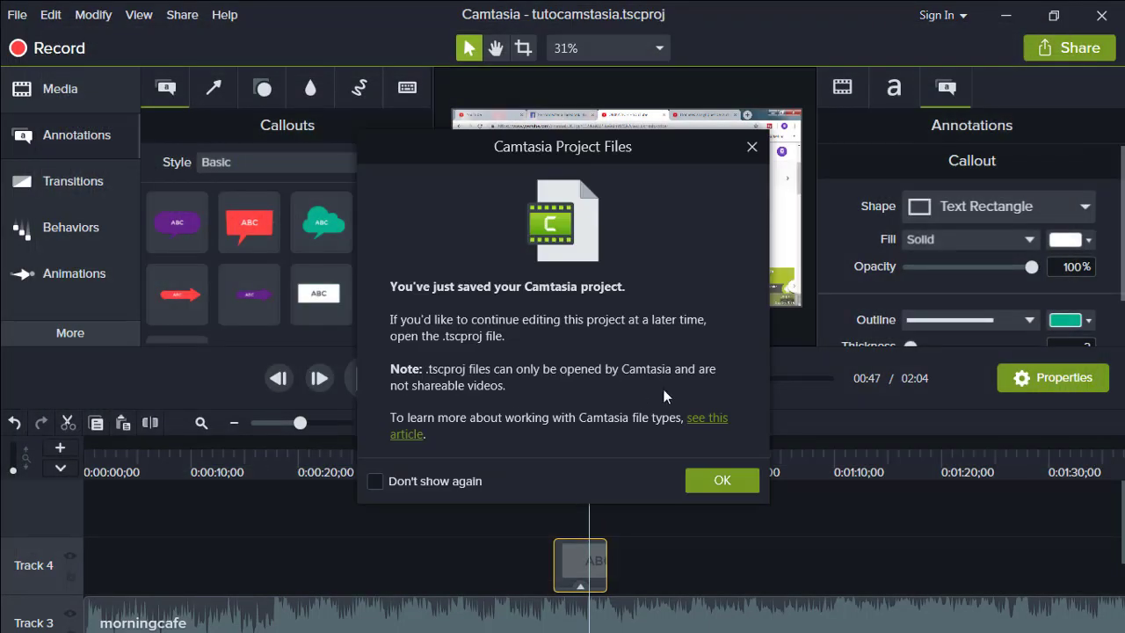
left_click(721, 481)
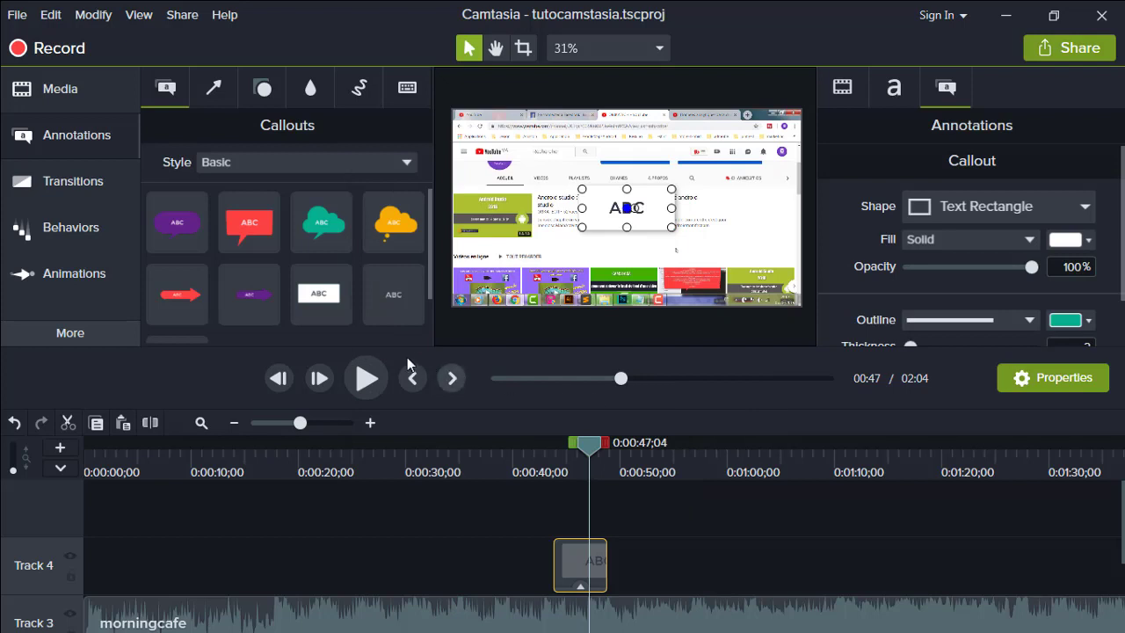
Start a local file production of the project using the preset MP4 with Smart Player (up to 720p).
left_click(180, 14)
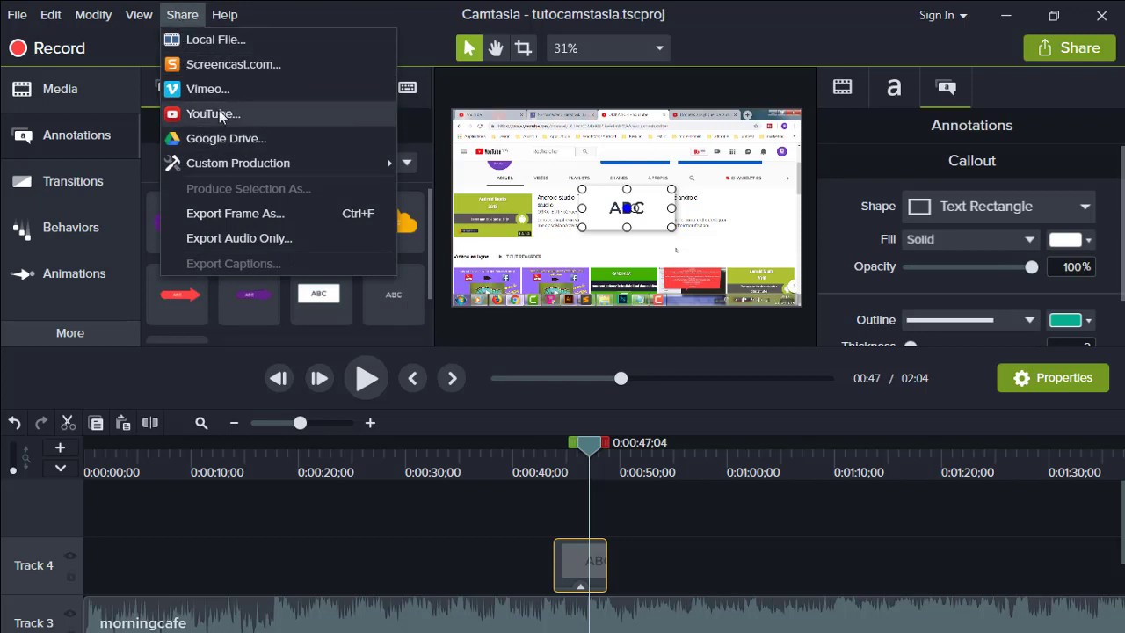
left_click(220, 37)
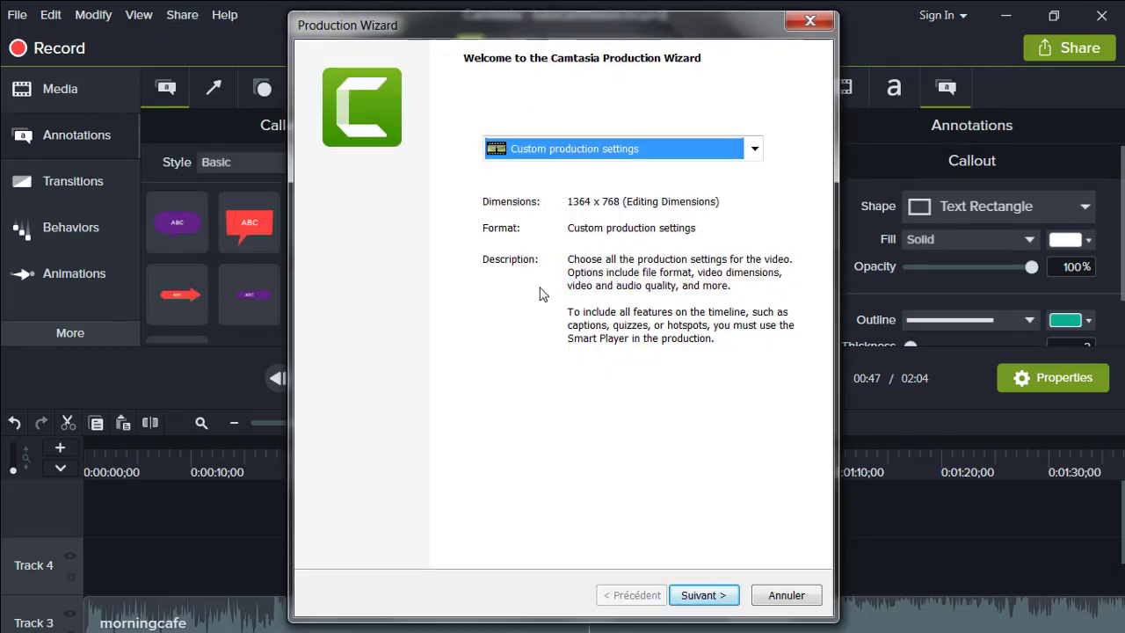
left_click_drag(661, 23, 654, 13)
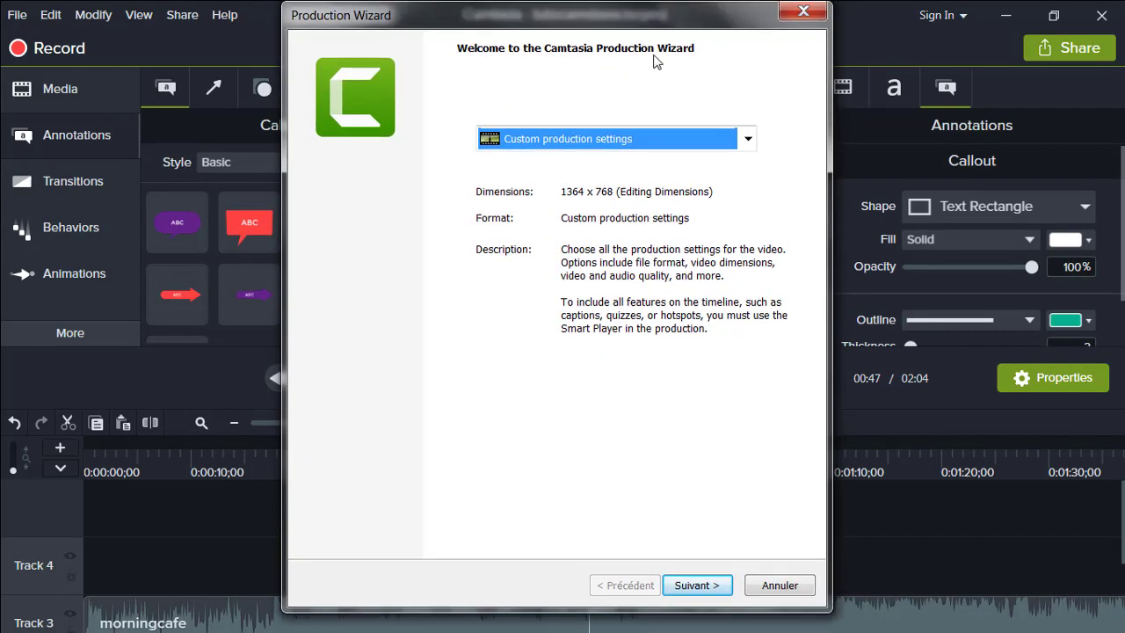
left_click(749, 140)
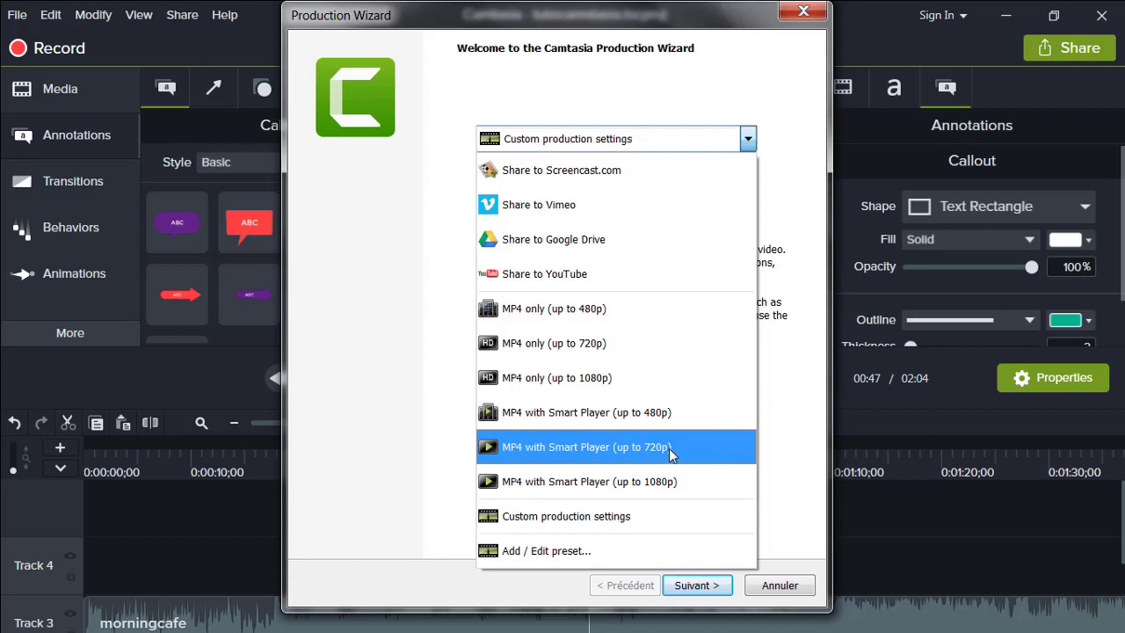
left_click(612, 448)
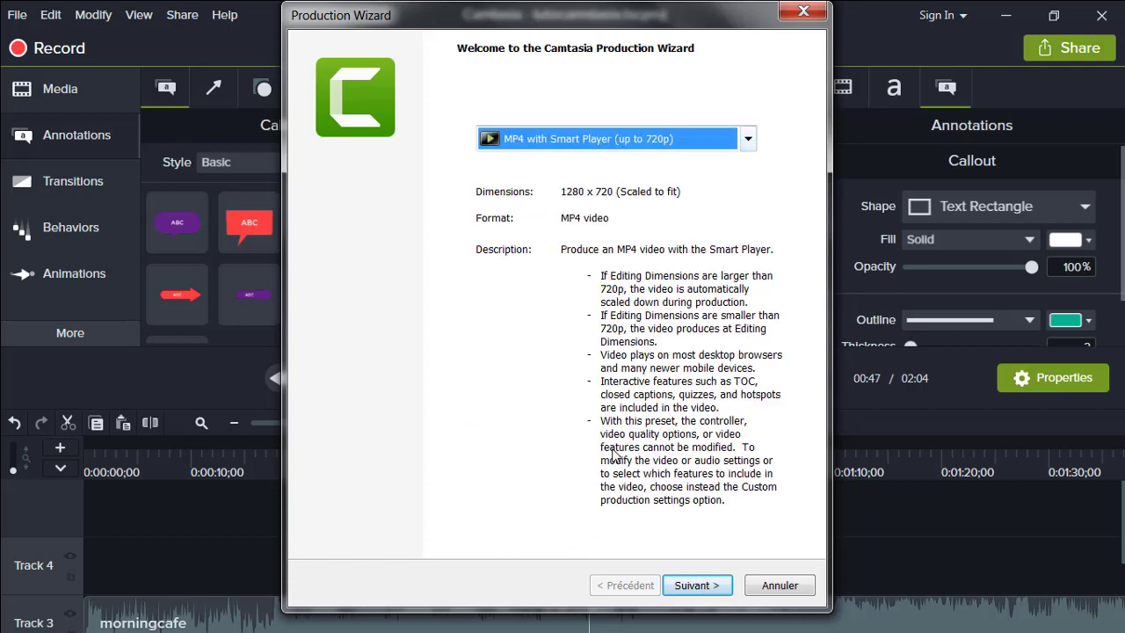
left_click(699, 586)
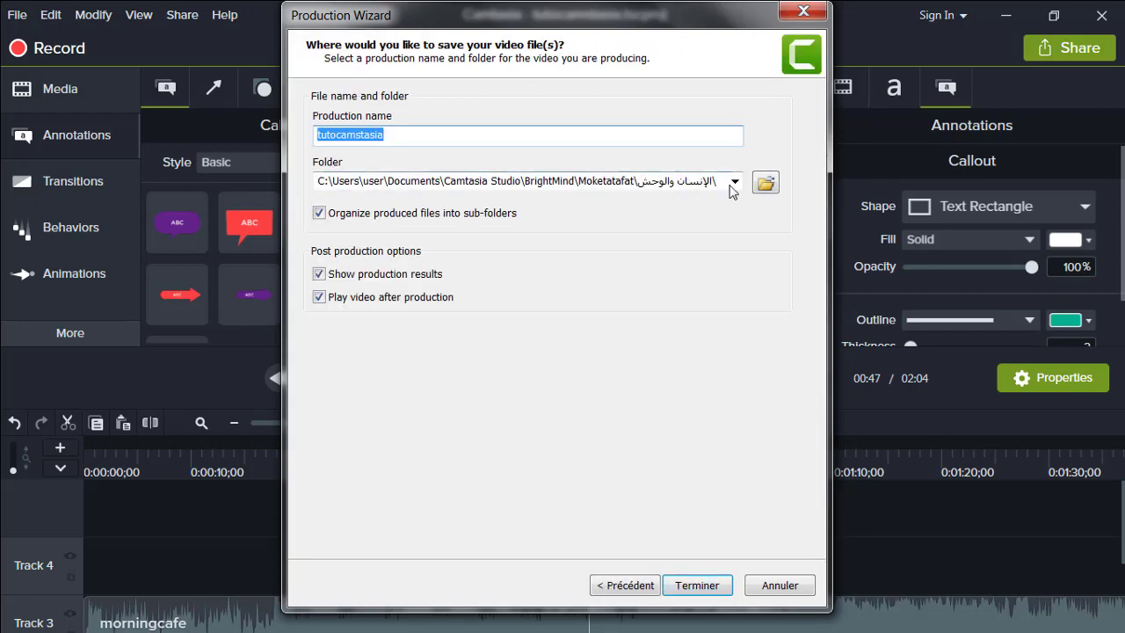
Browse for the output location and go to the camstasia folder inside Camtasia Studio\ORIKATECH, keeping the file name tutocamstasia.
left_click(765, 182)
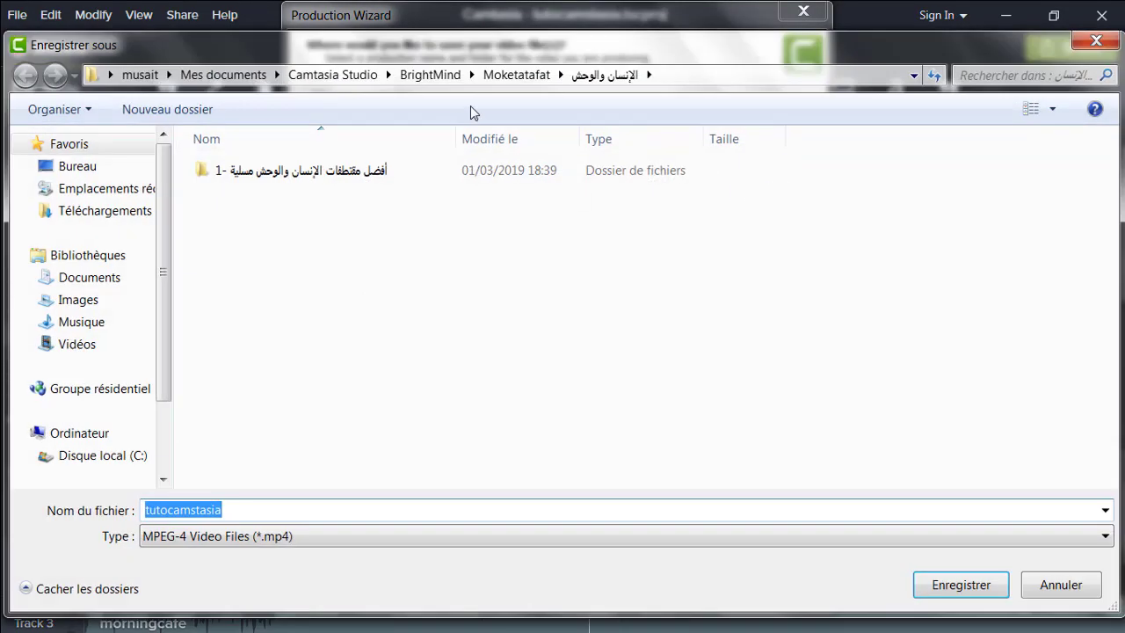
left_click(517, 74)
left_click(413, 75)
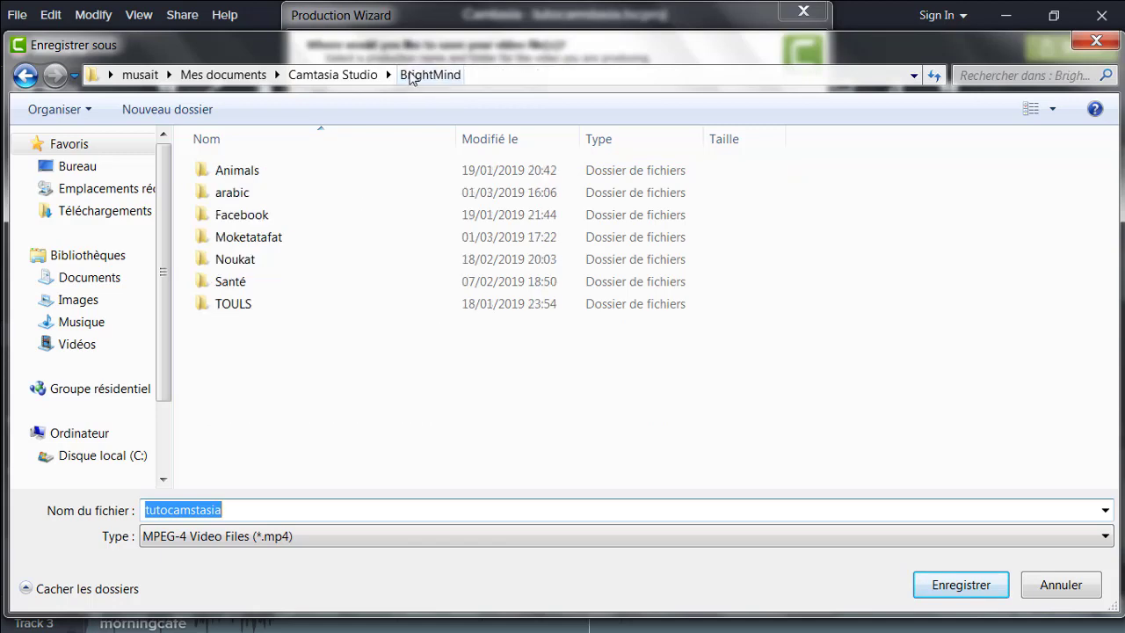
left_click(342, 75)
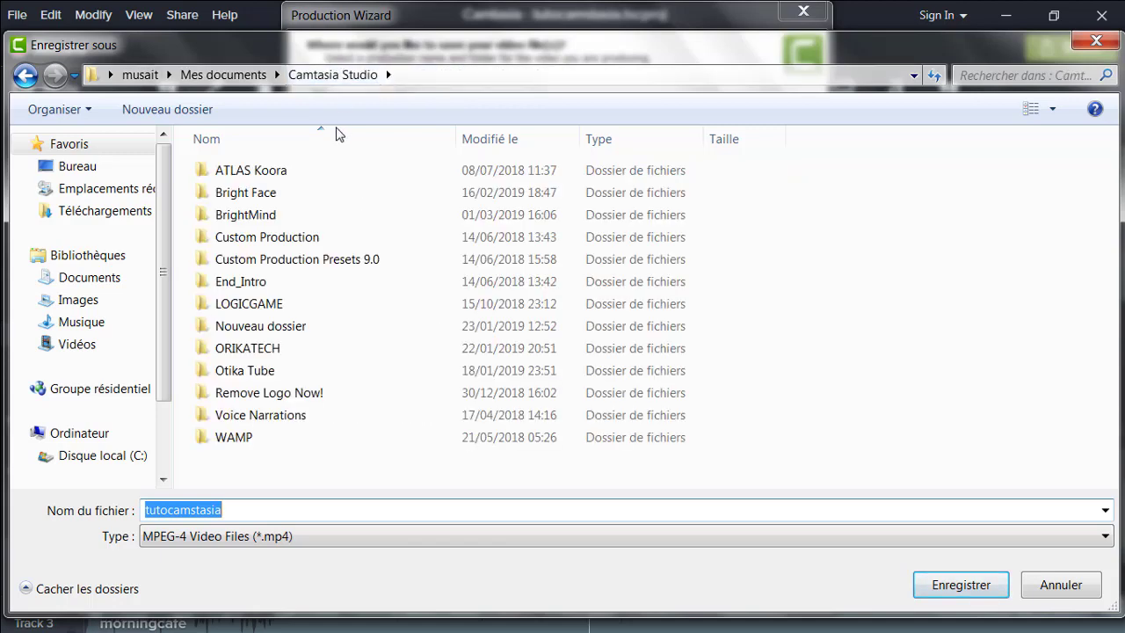
double_click(253, 350)
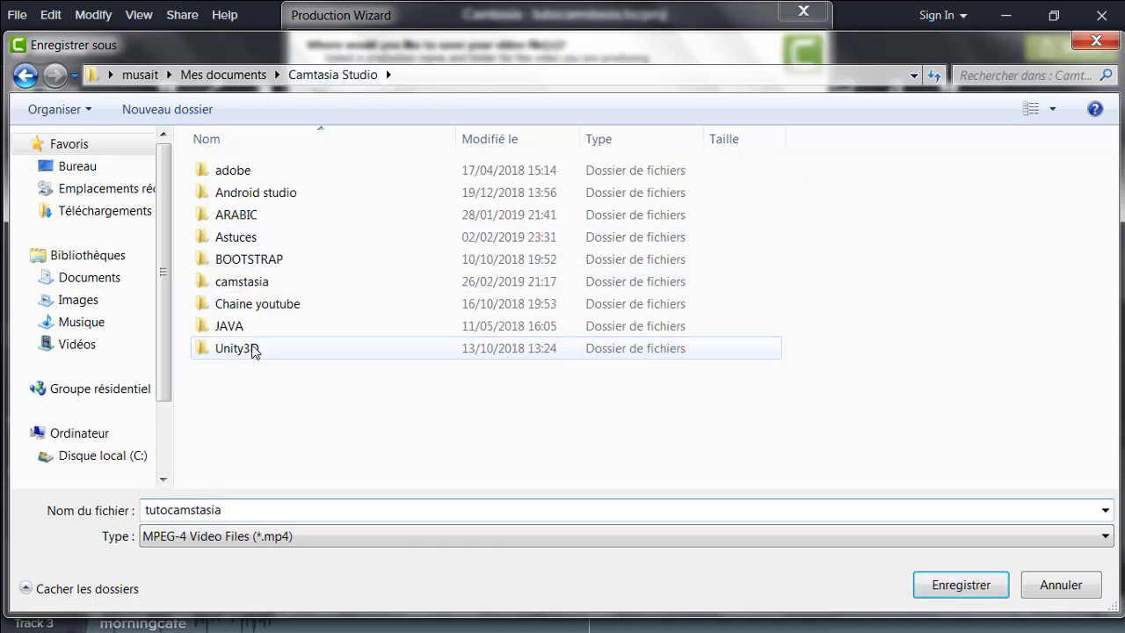
double_click(244, 284)
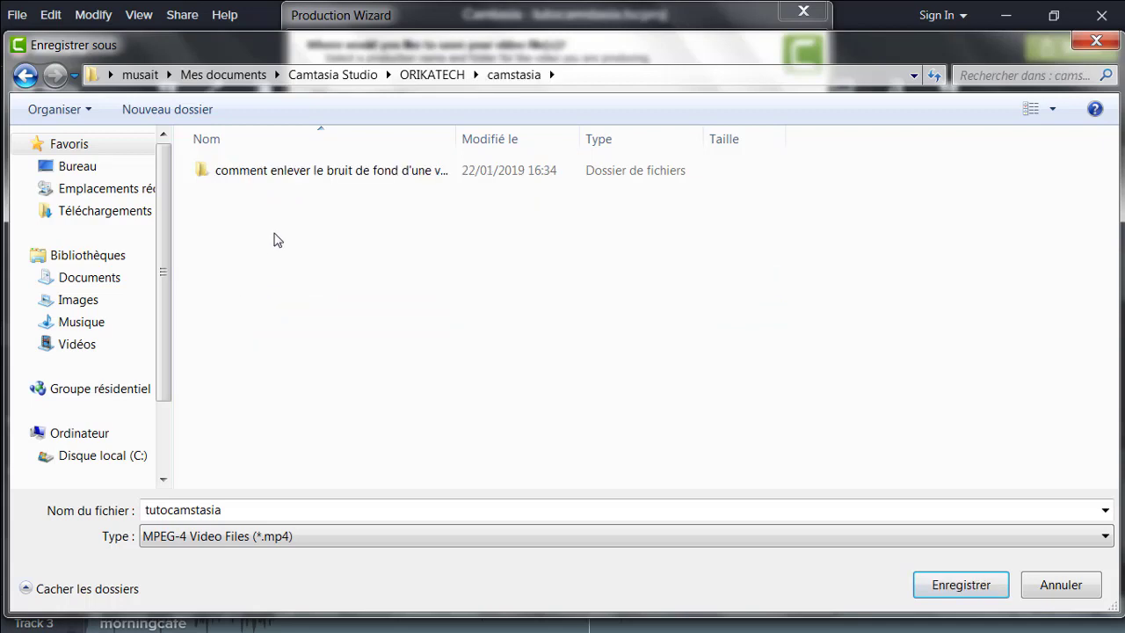
double_click(234, 510)
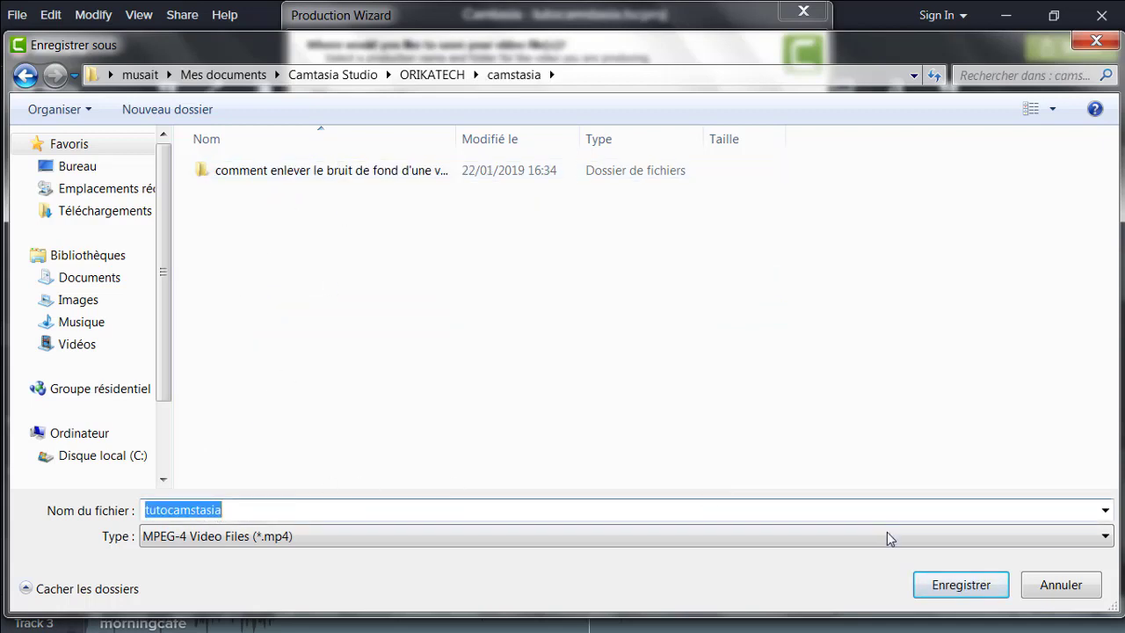
left_click(269, 514)
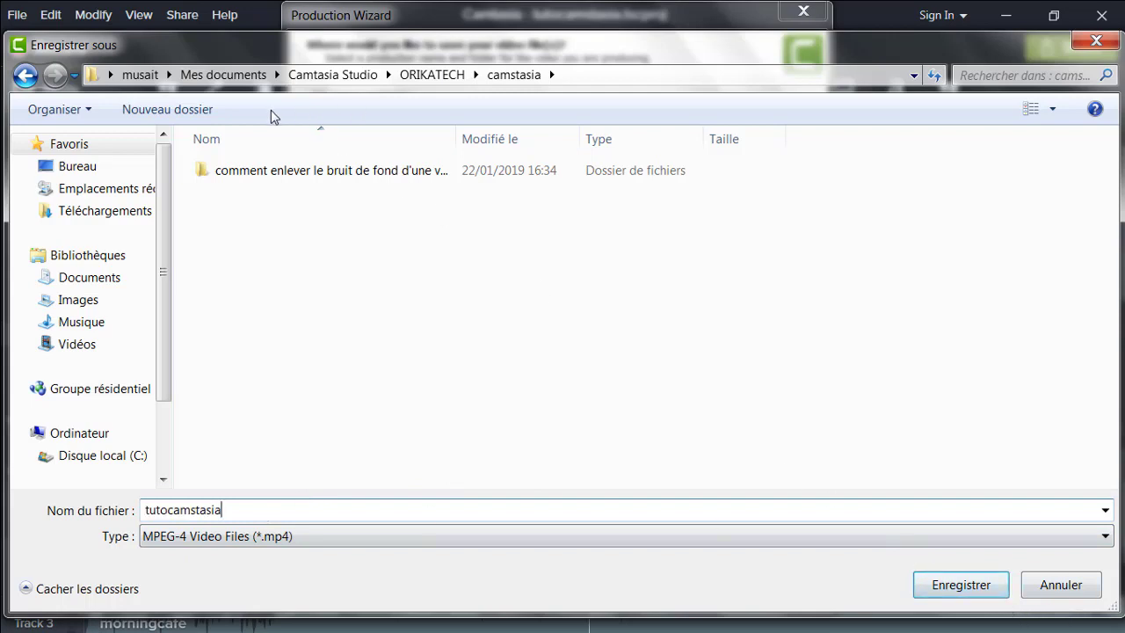
Create a new folder named camstasiaTuto inside the camstasia folder.
left_click(209, 117)
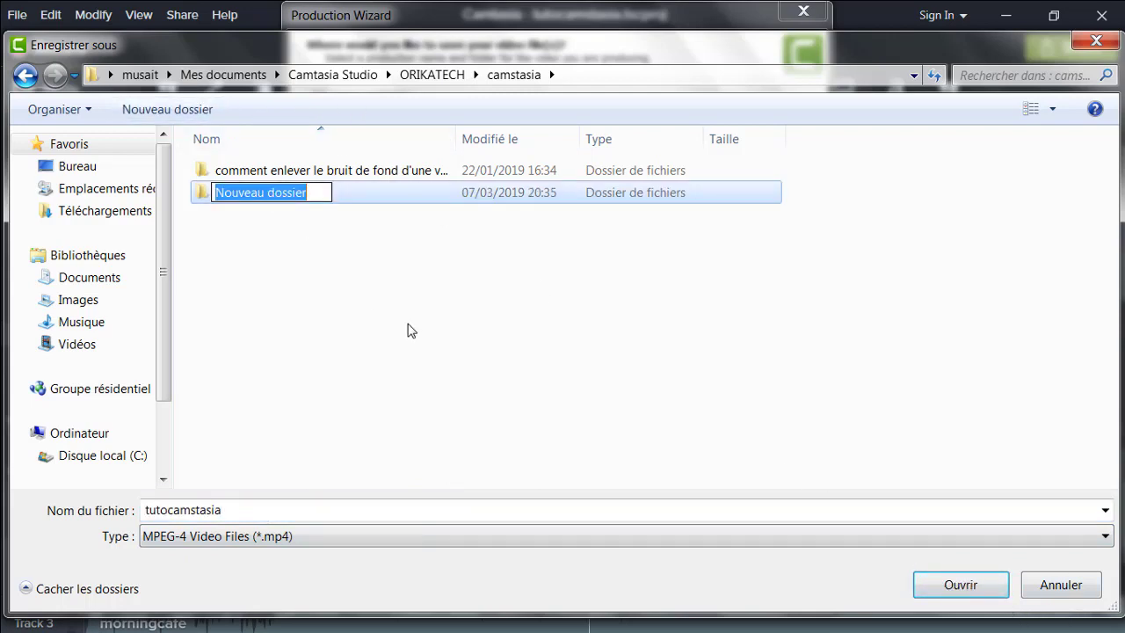
type("cam")
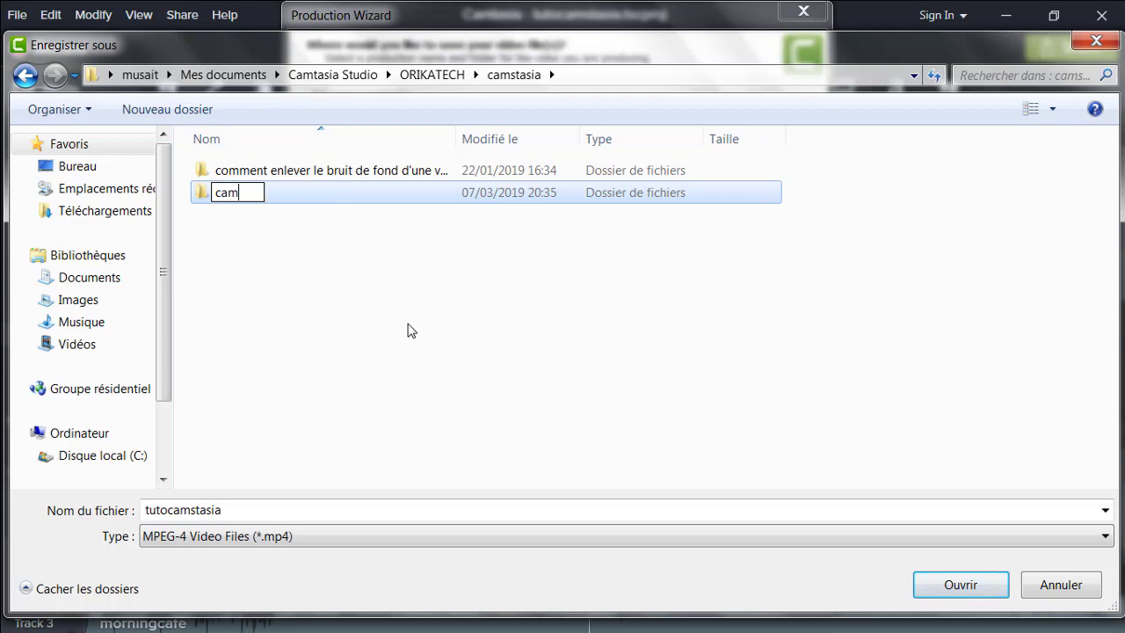
type("stasiaTuto")
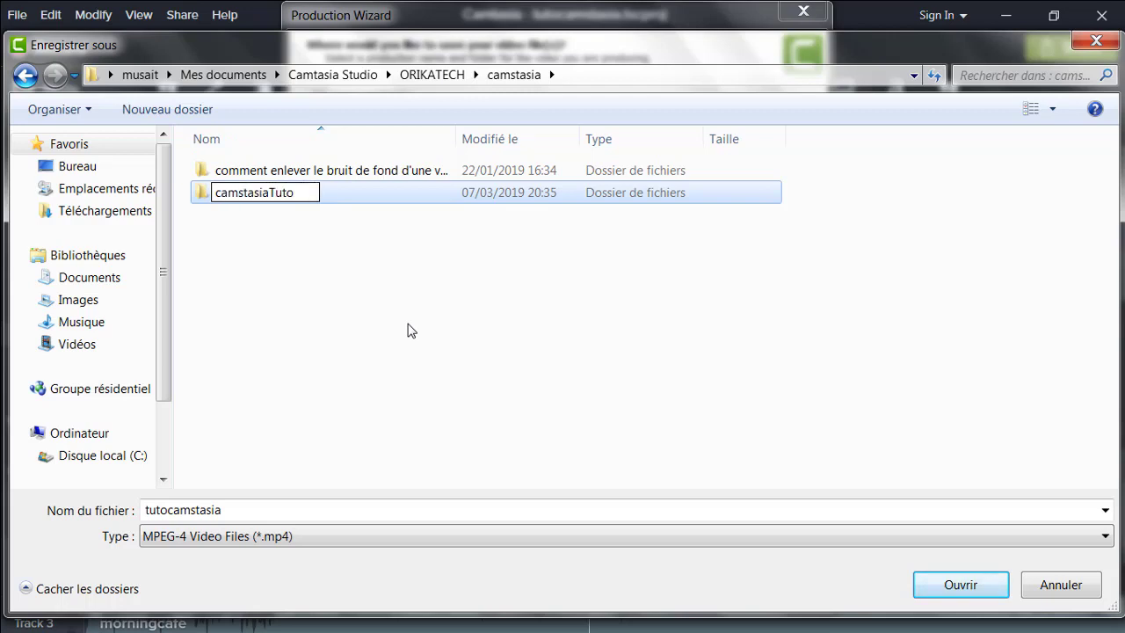
key("Return")
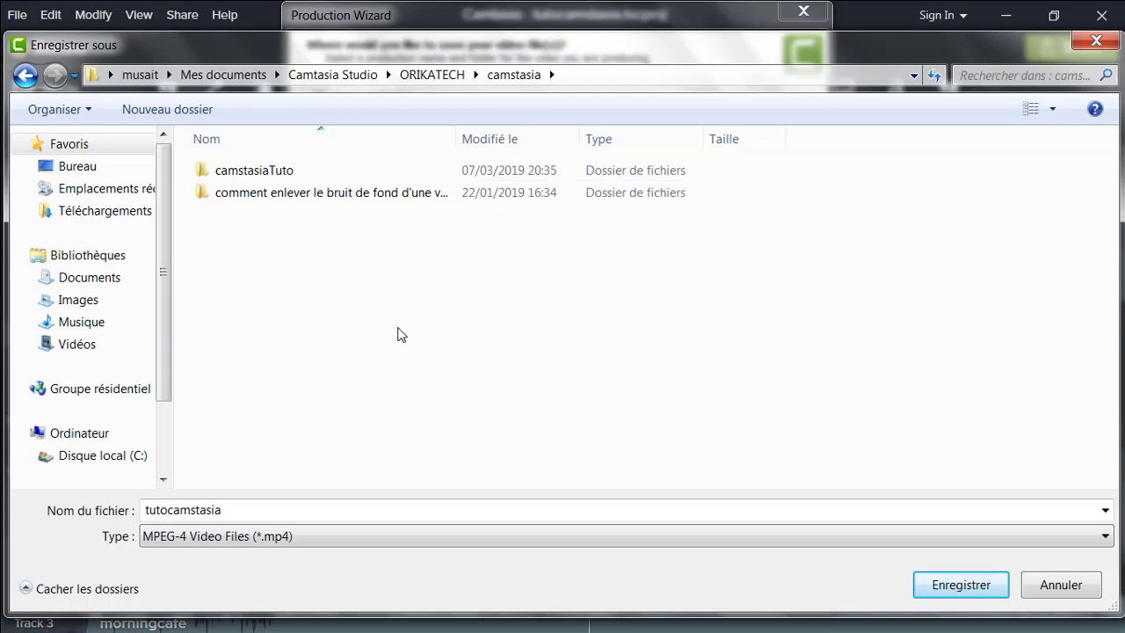
Set the camstasiaTuto folder as the destination for tutocamstasia.mp4 and finish the wizard to produce the video.
double_click(326, 172)
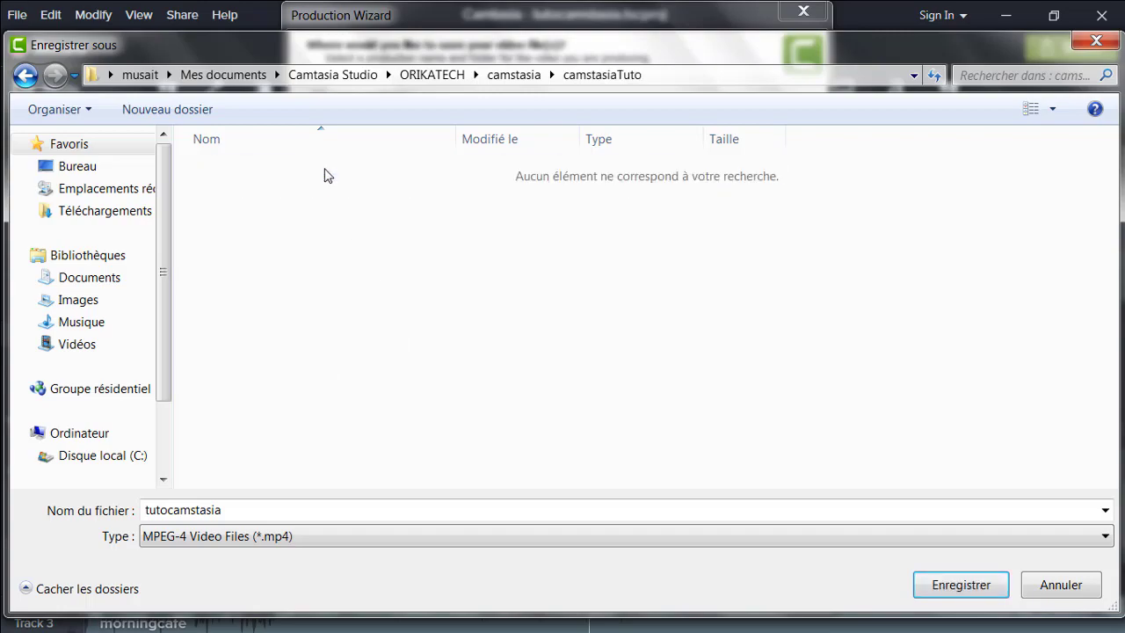
left_click(951, 587)
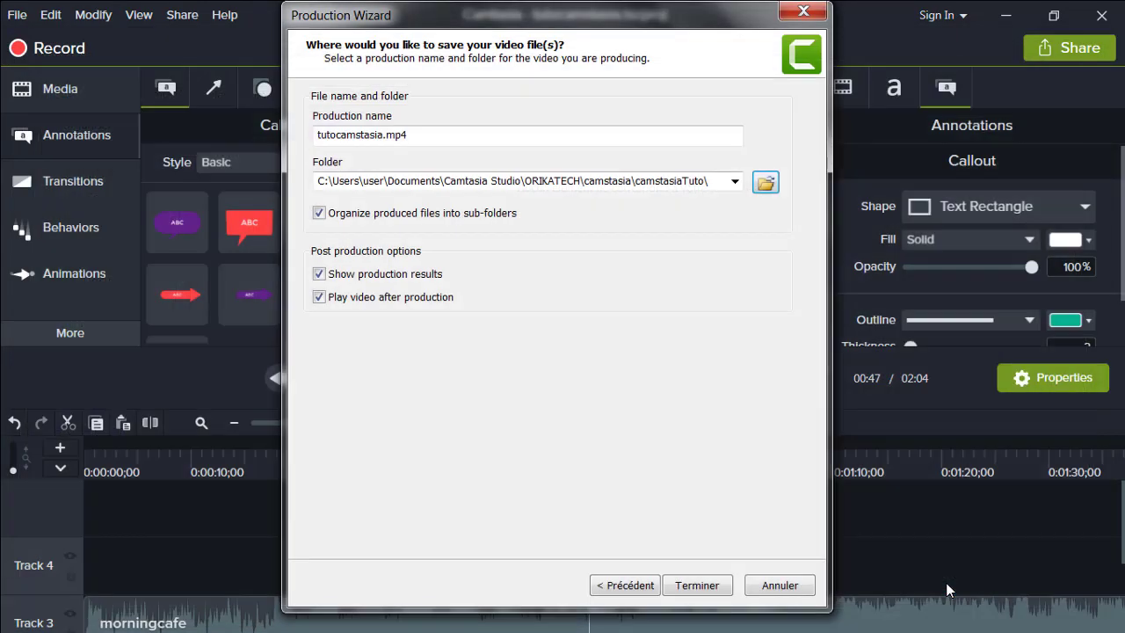
left_click(697, 586)
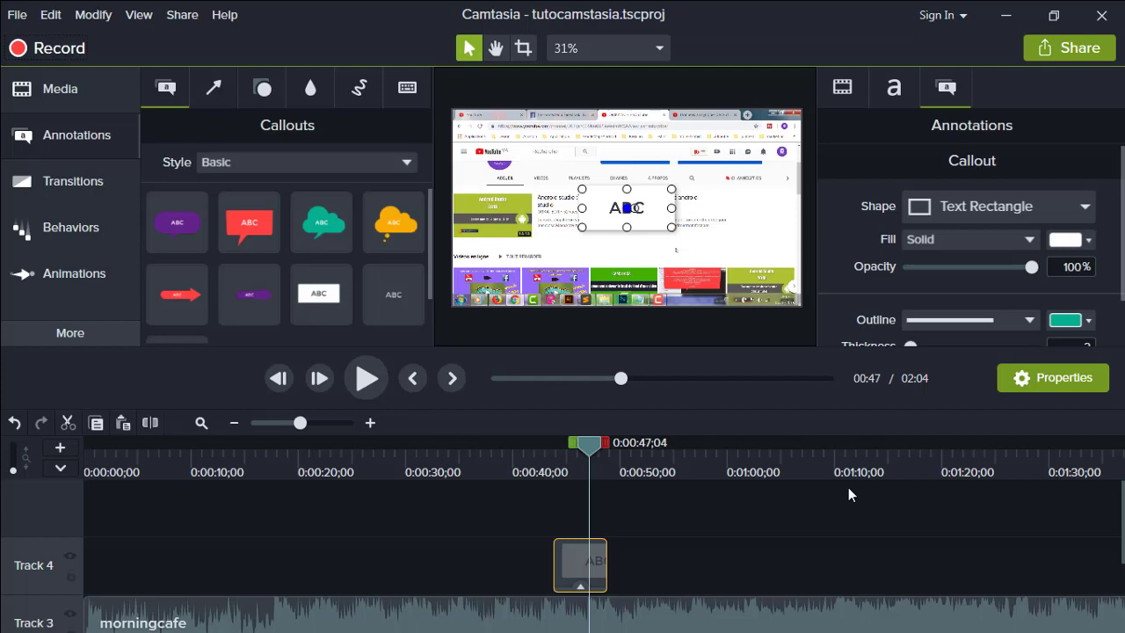